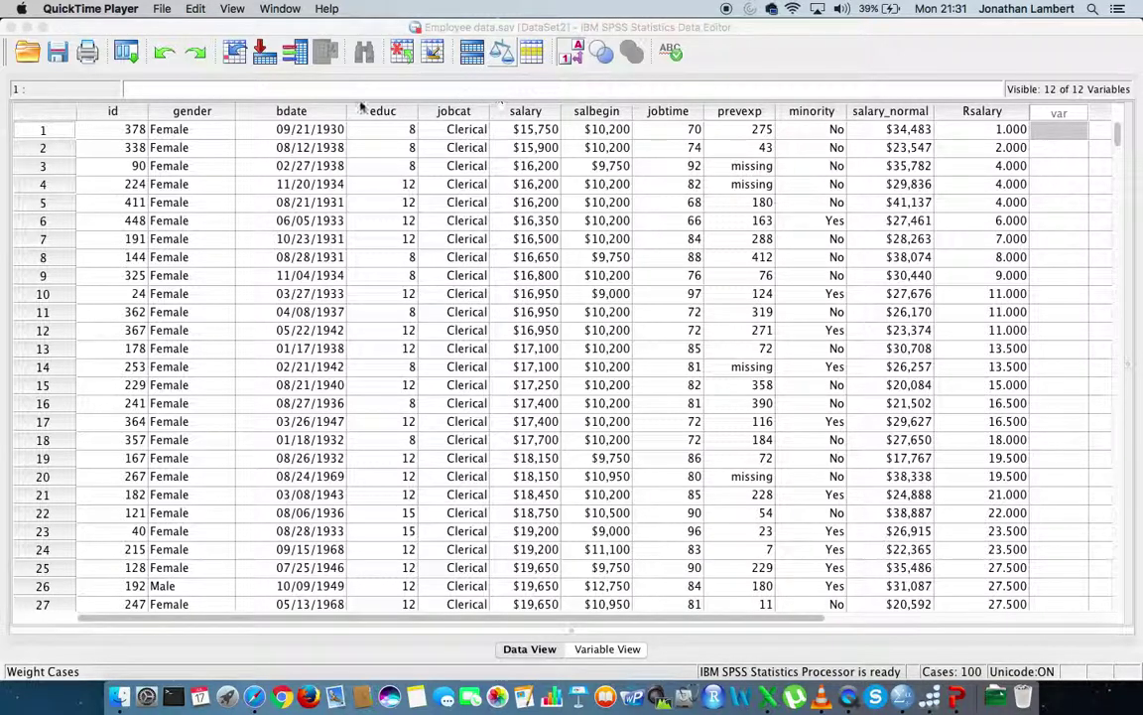
- Select each column from id through minority to review the employee variables
click(121, 115)
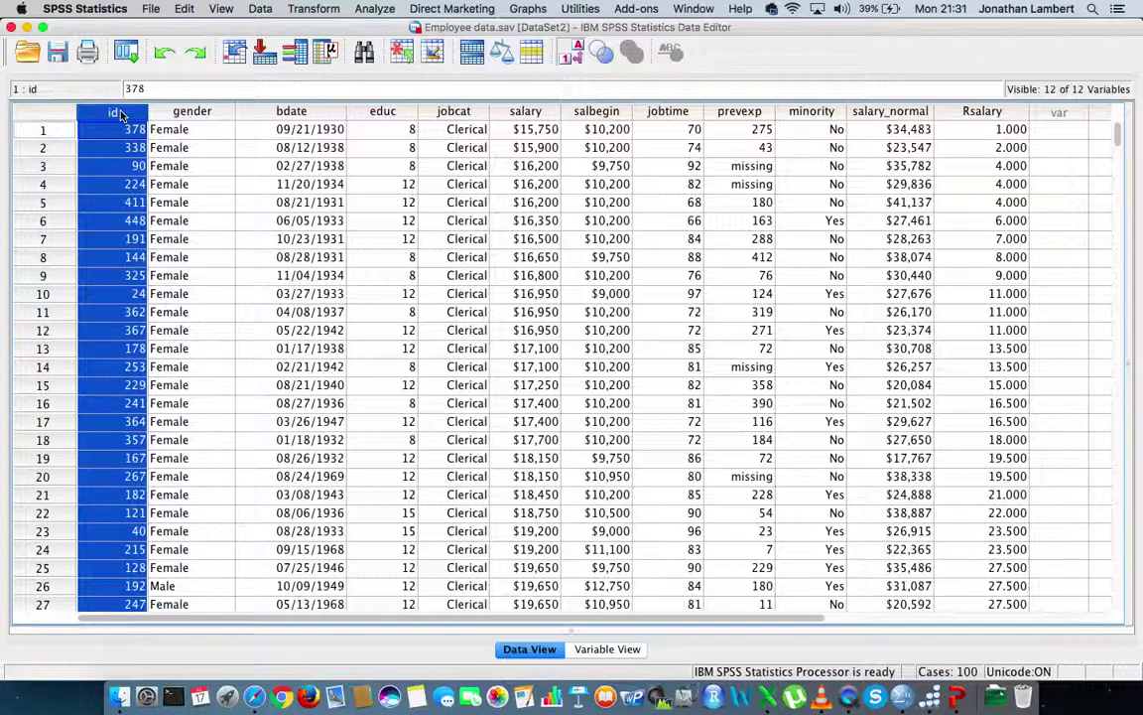
click(55, 132)
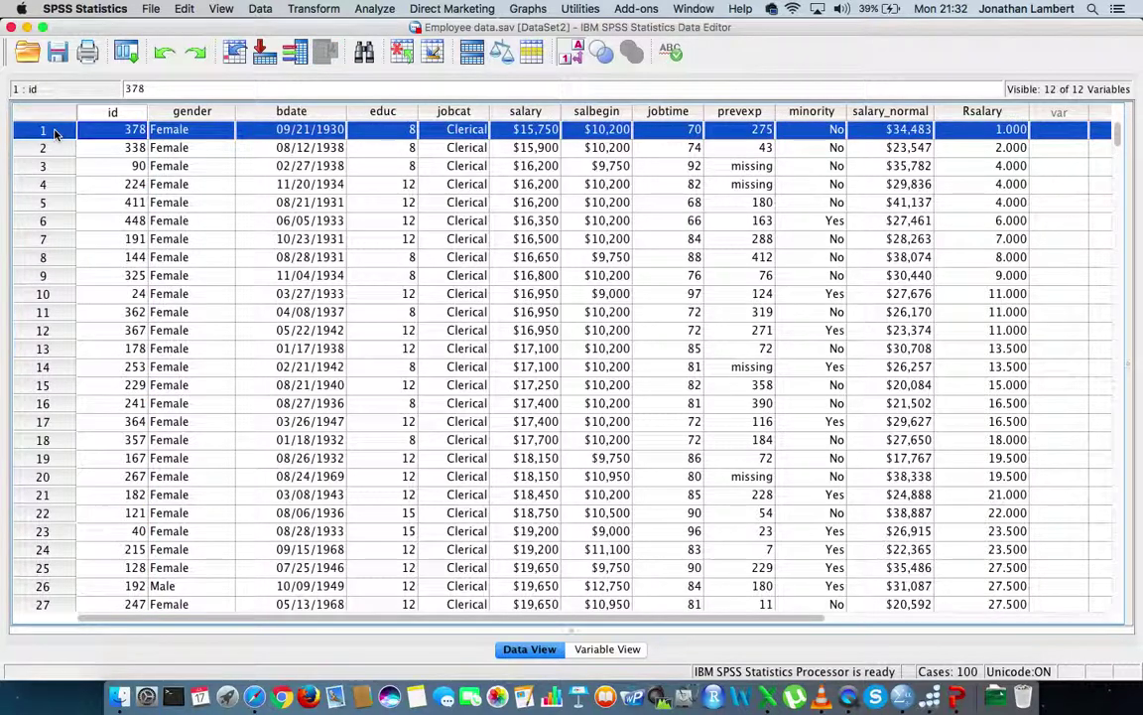
click(112, 129)
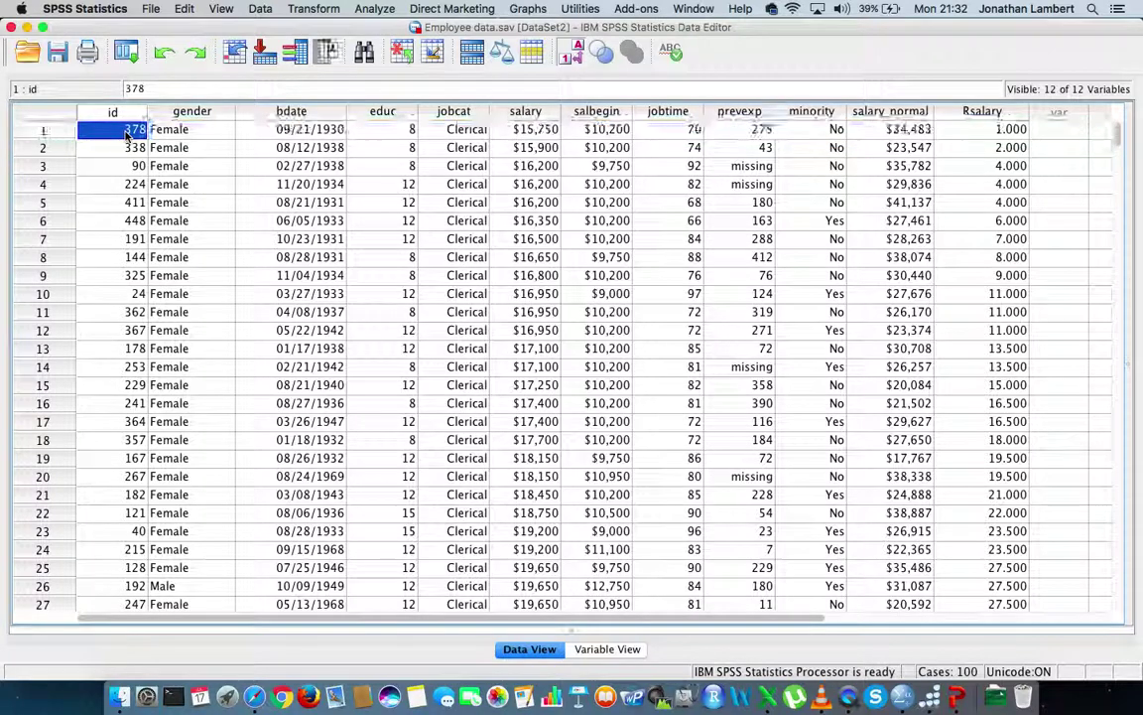
click(179, 111)
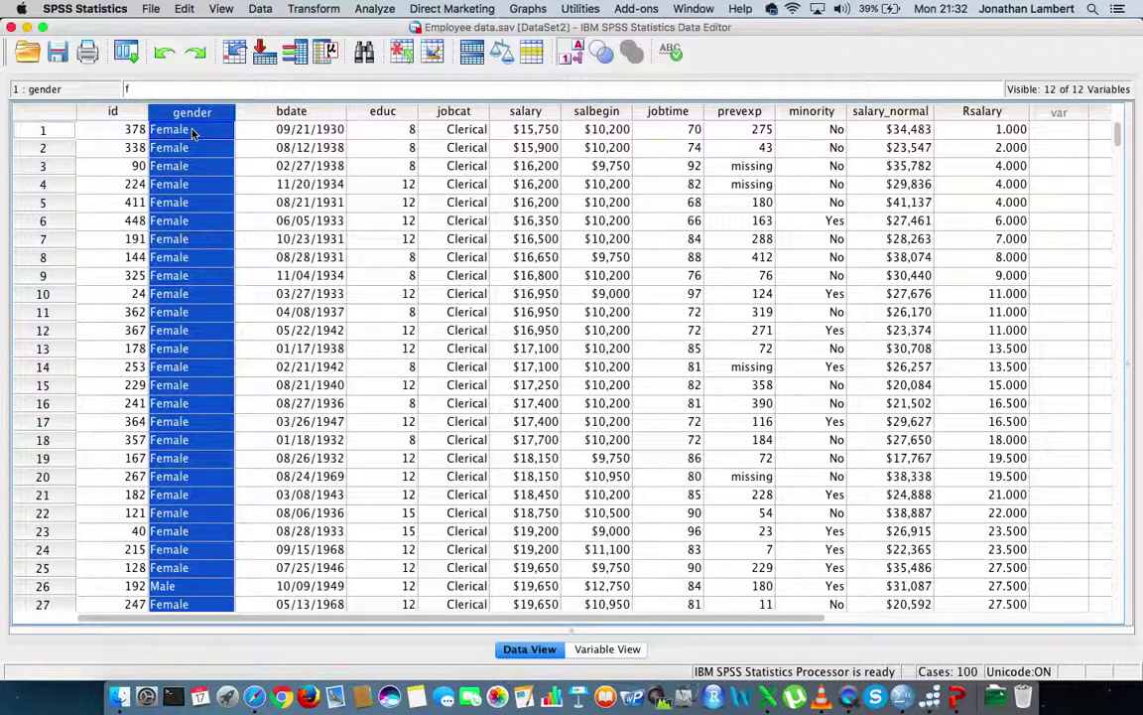
click(293, 113)
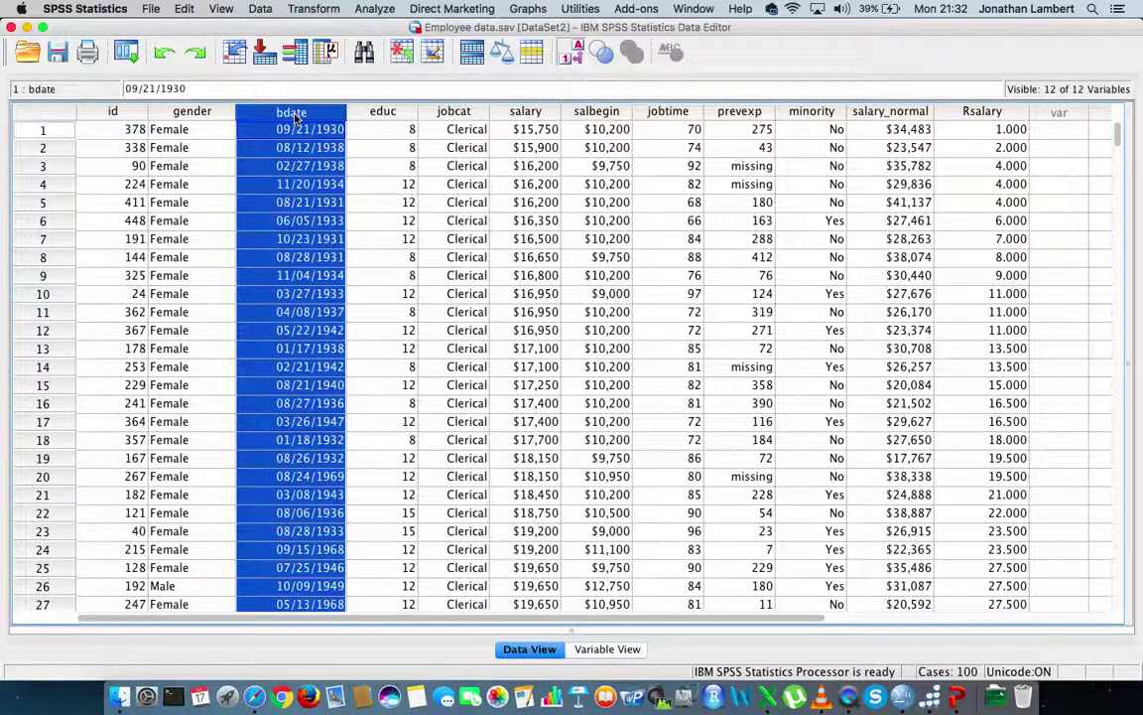
click(382, 113)
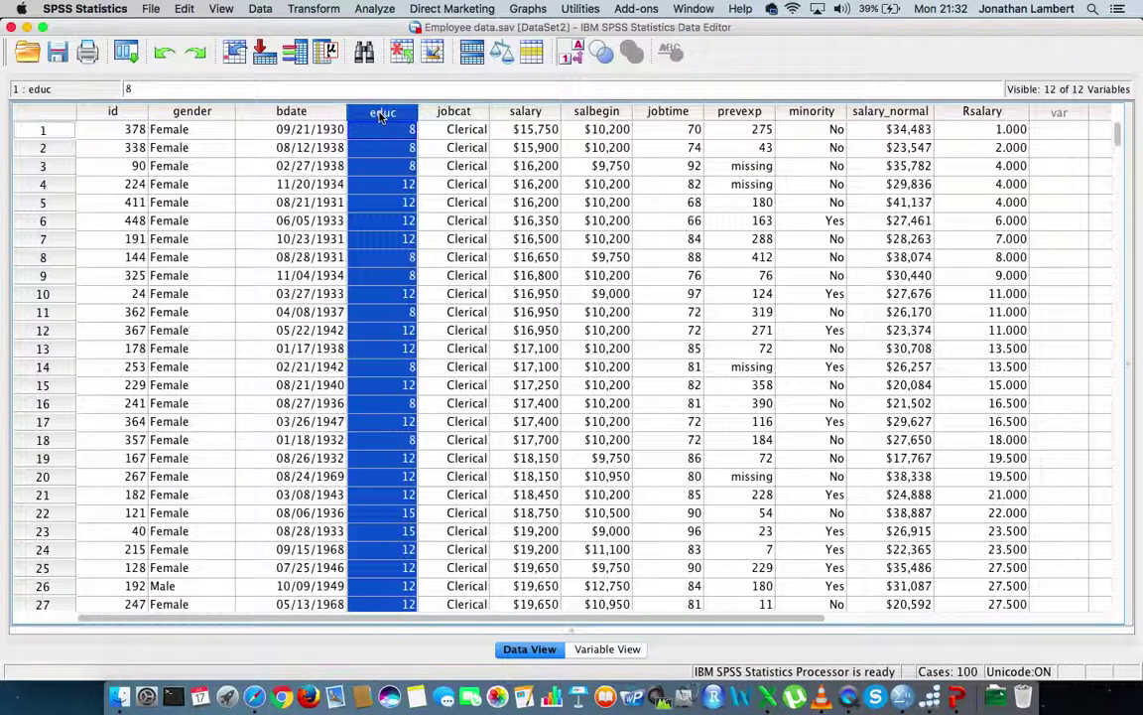
click(455, 113)
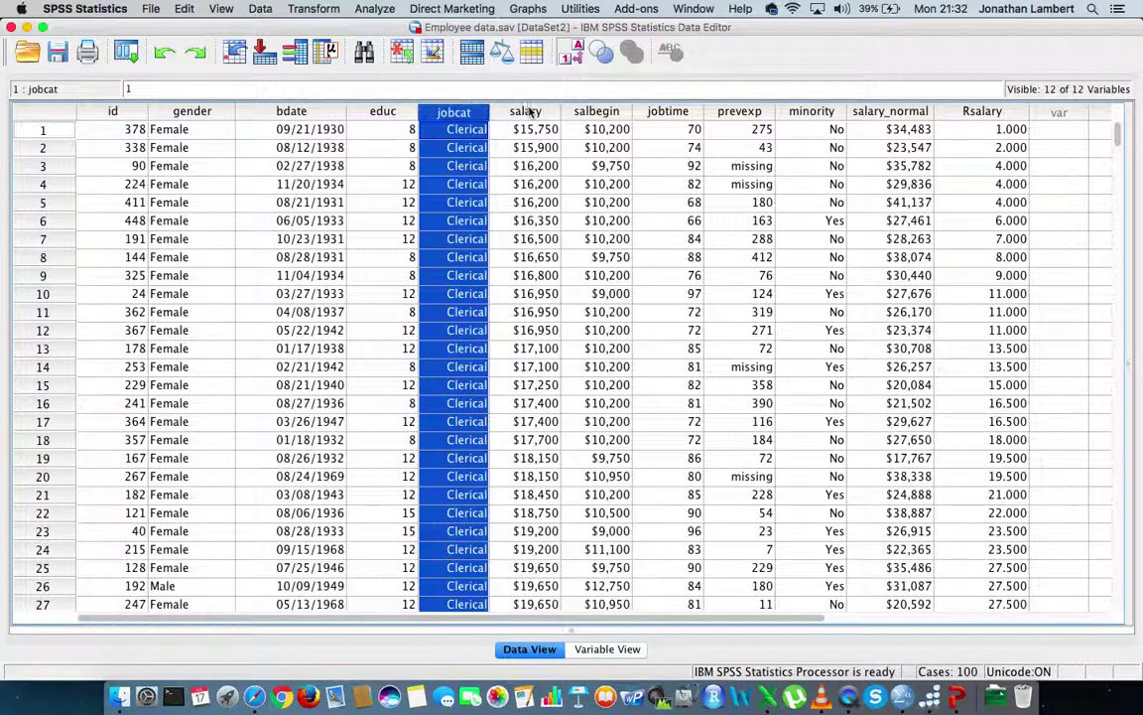
click(528, 113)
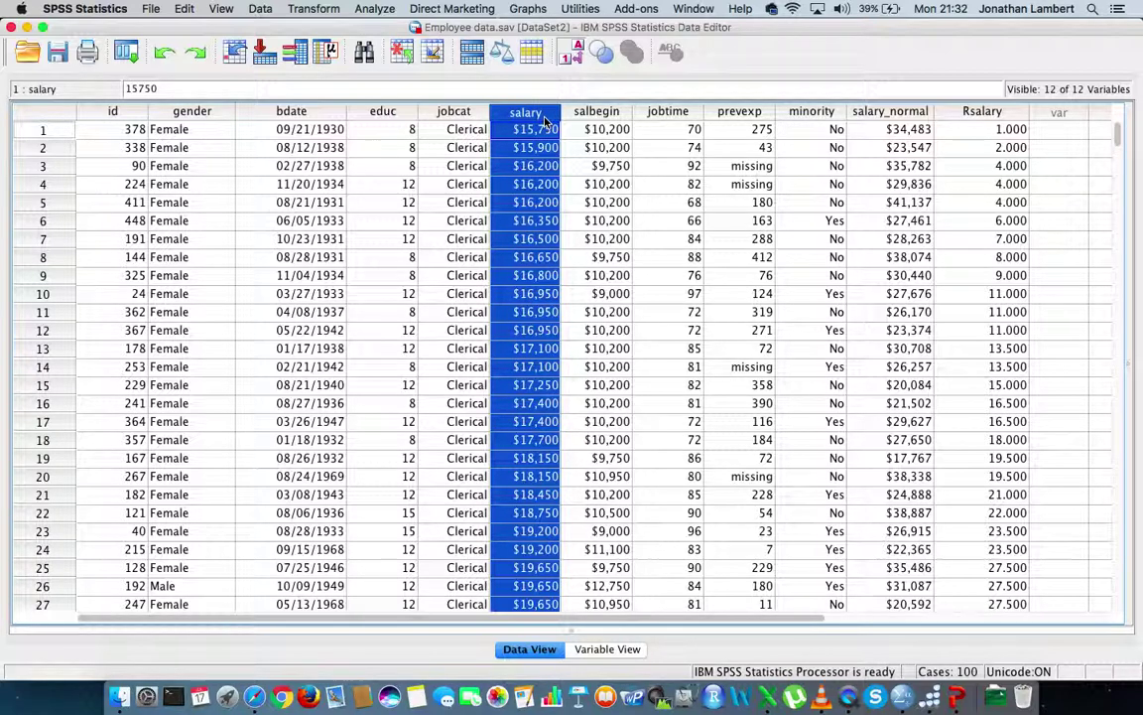
click(610, 113)
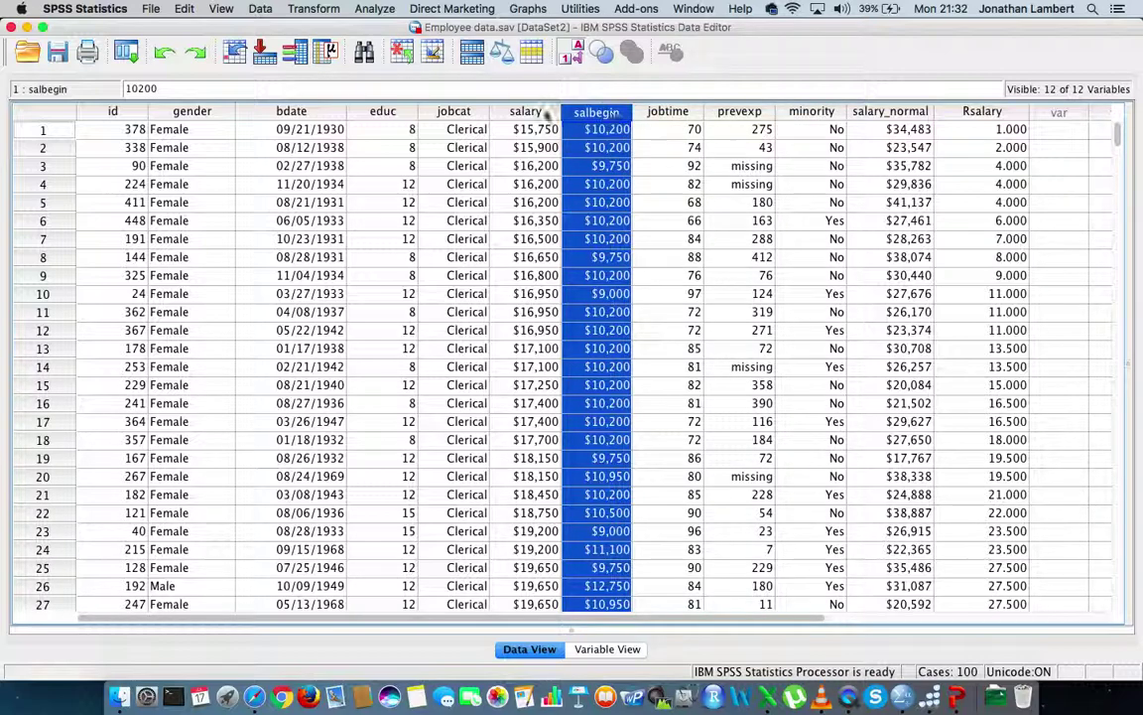
click(671, 115)
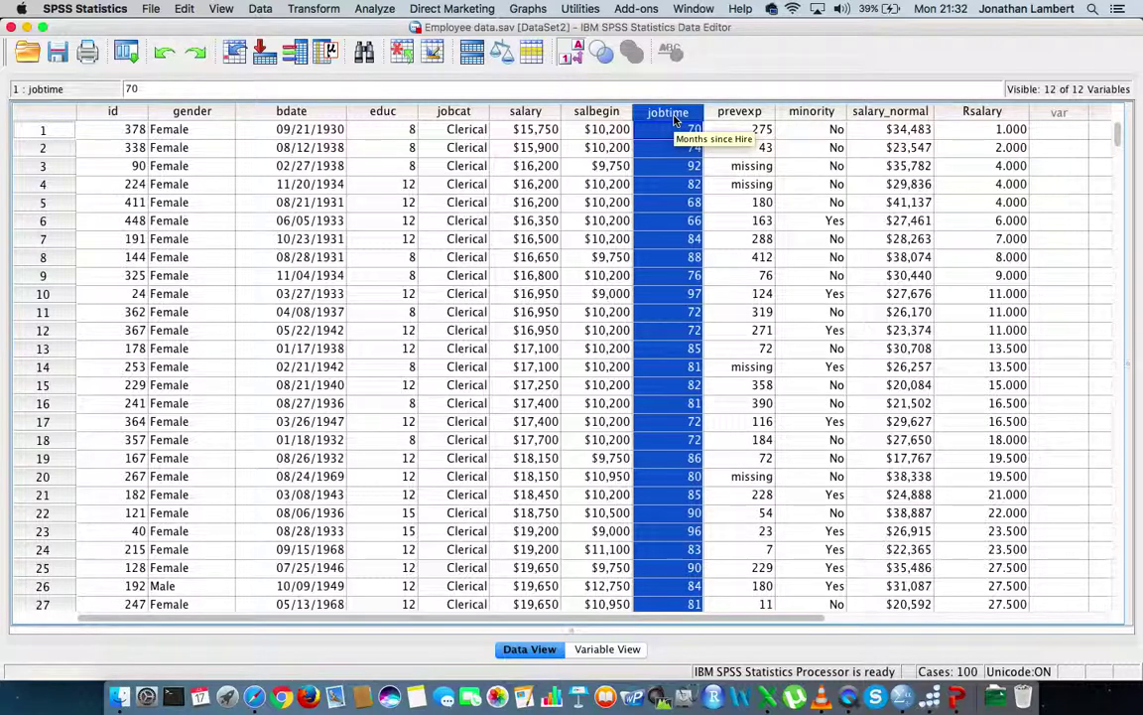
click(753, 115)
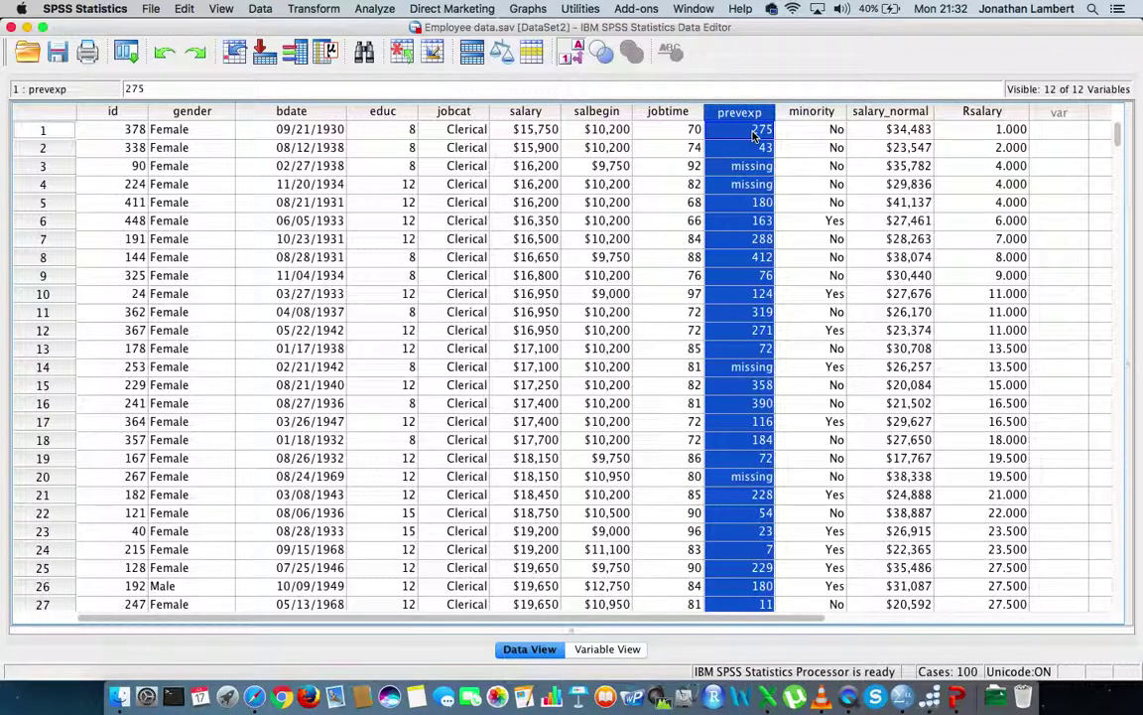
click(816, 118)
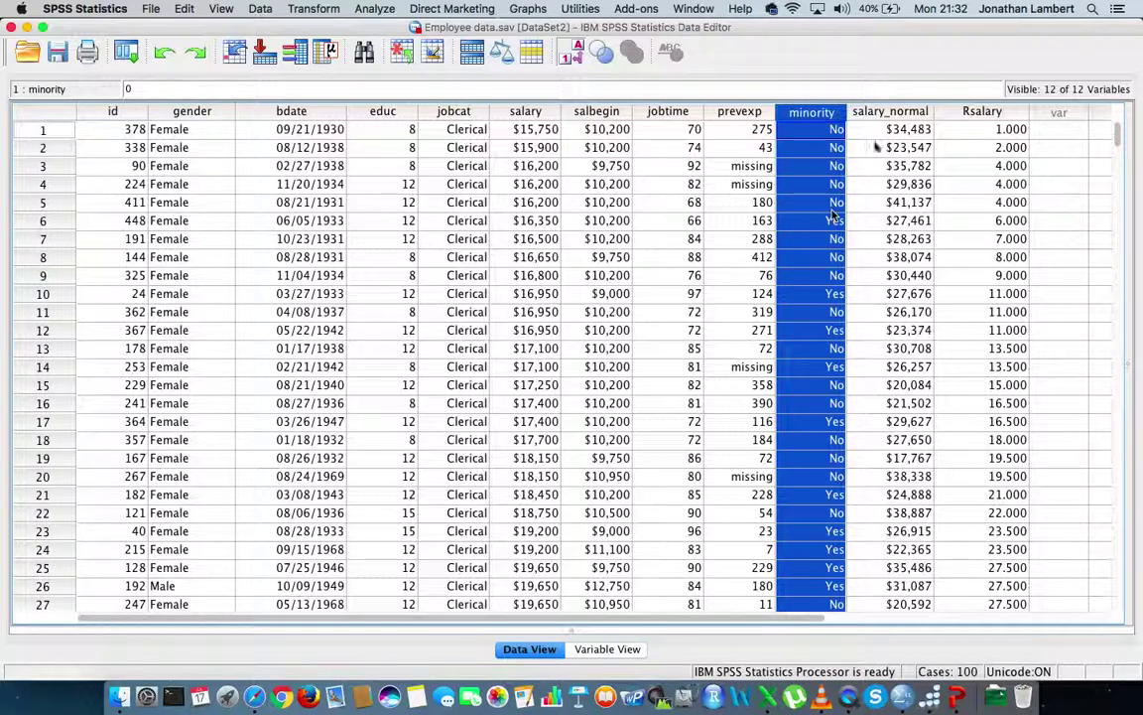
- Clear the Rsalary column, then the salary_normal column, from the data grid
click(888, 112)
click(978, 112)
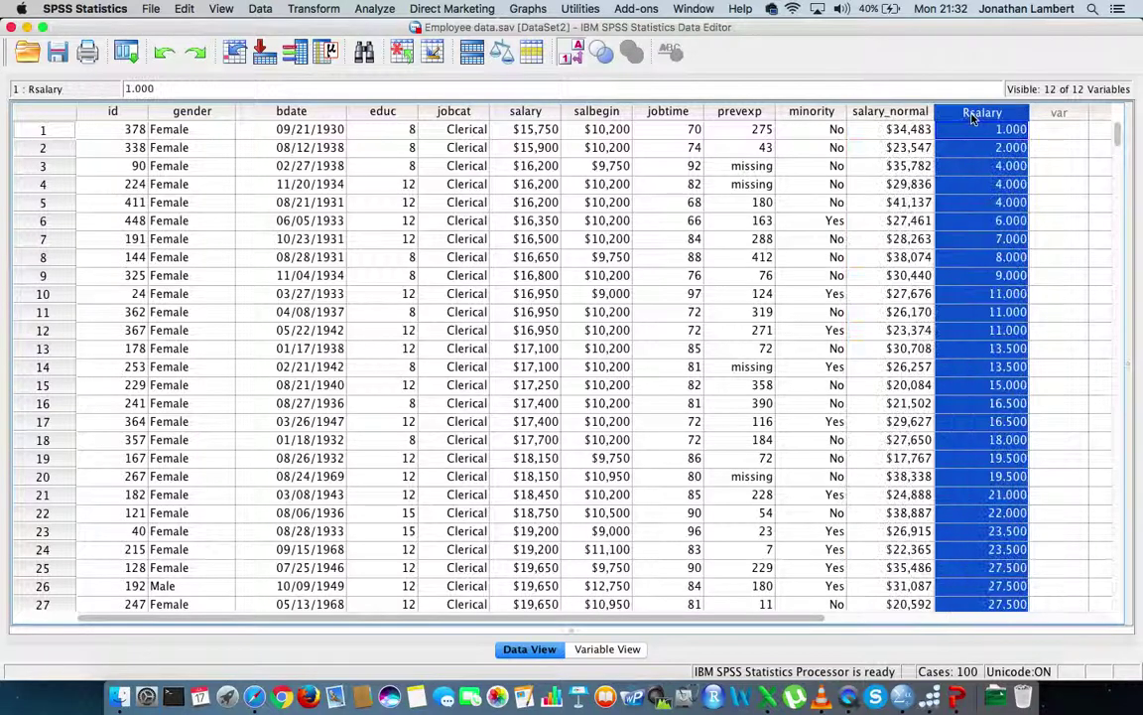
click(897, 114)
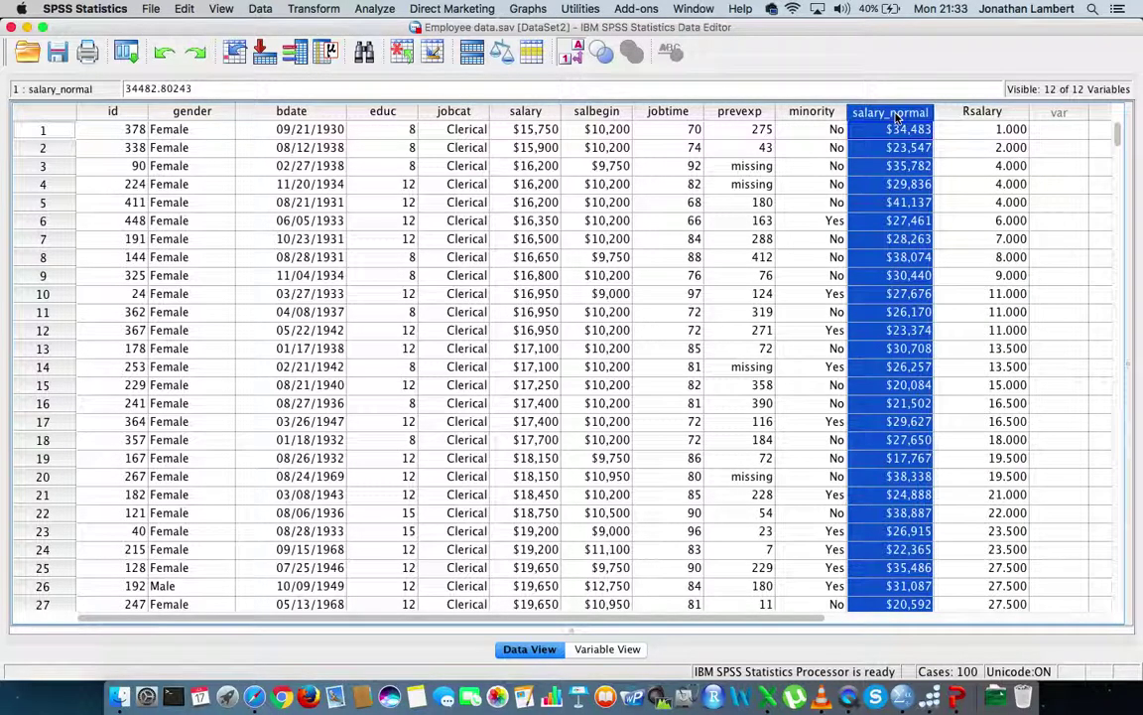
click(977, 112)
right_click(978, 112)
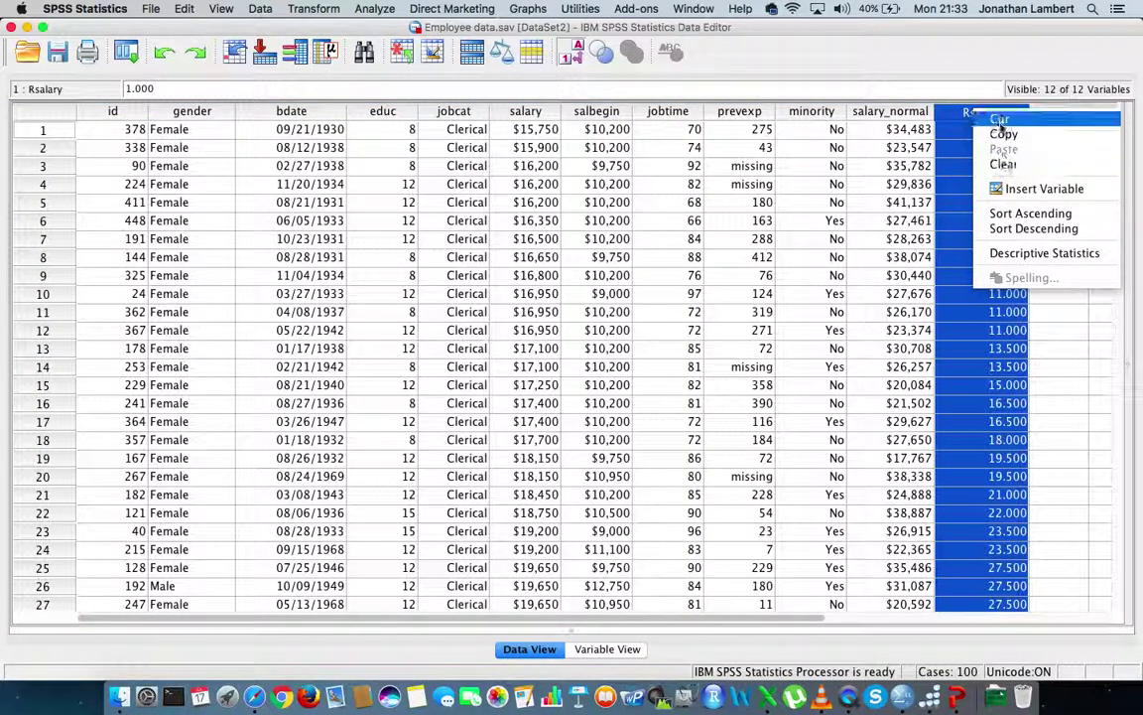
click(1002, 165)
click(910, 115)
right_click(911, 115)
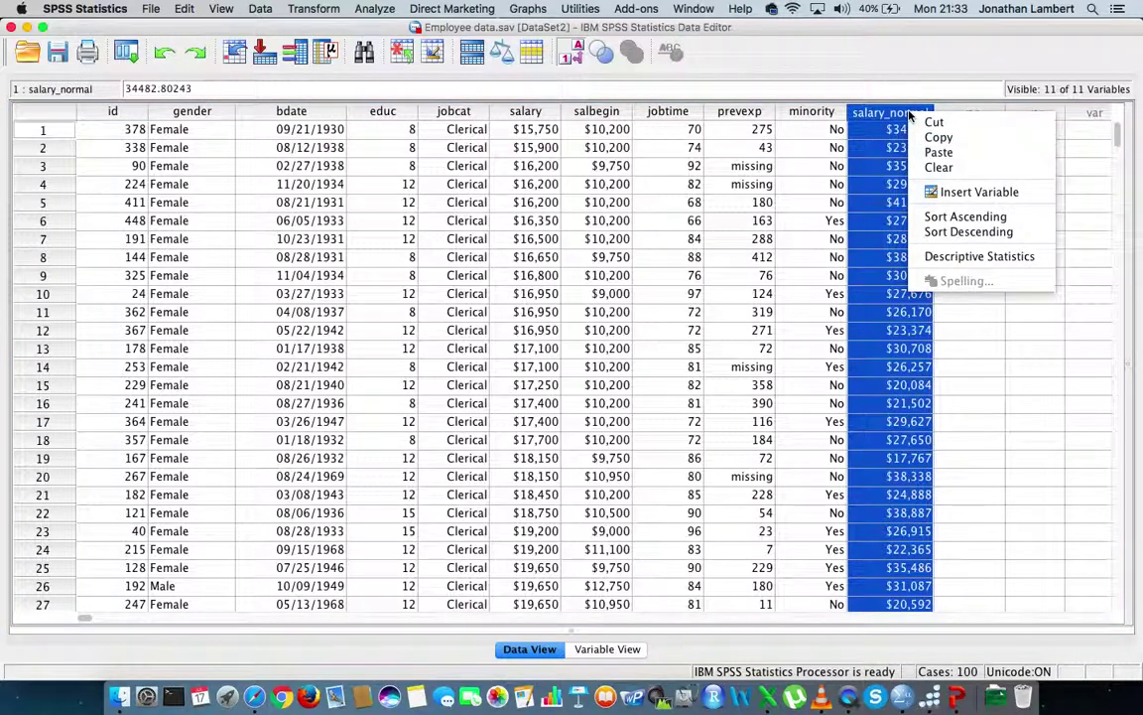
click(935, 168)
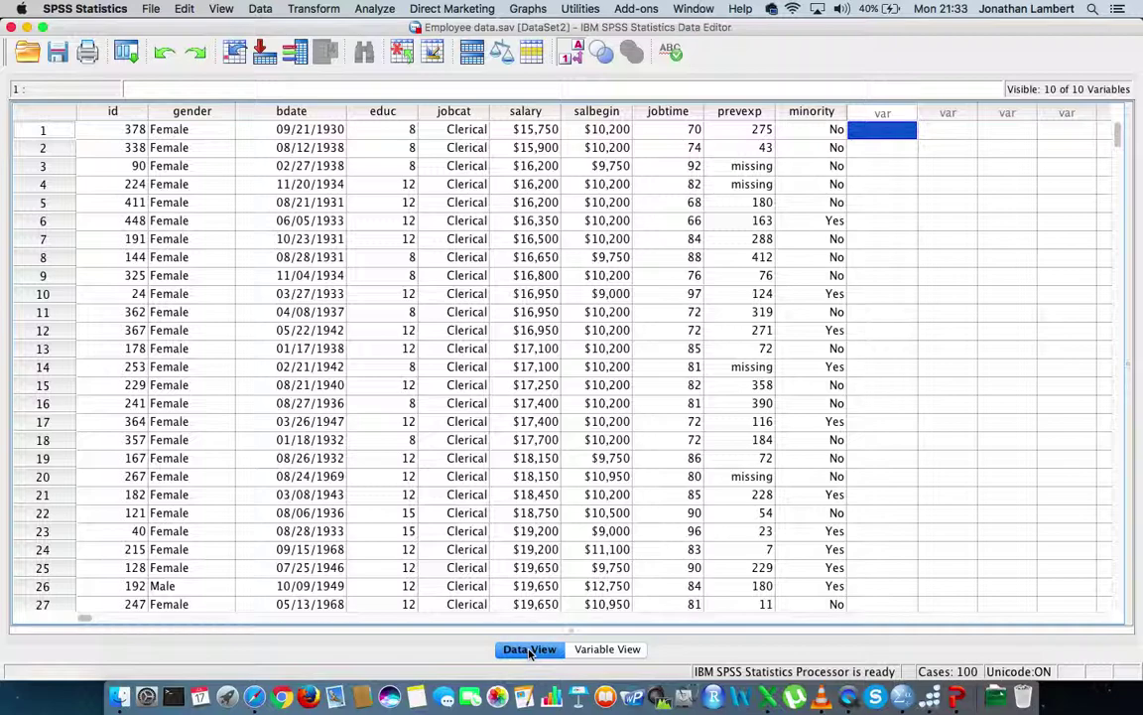
- In Variable View, inspect jobcat's value labels (3 = Manager) and close without changes
click(599, 650)
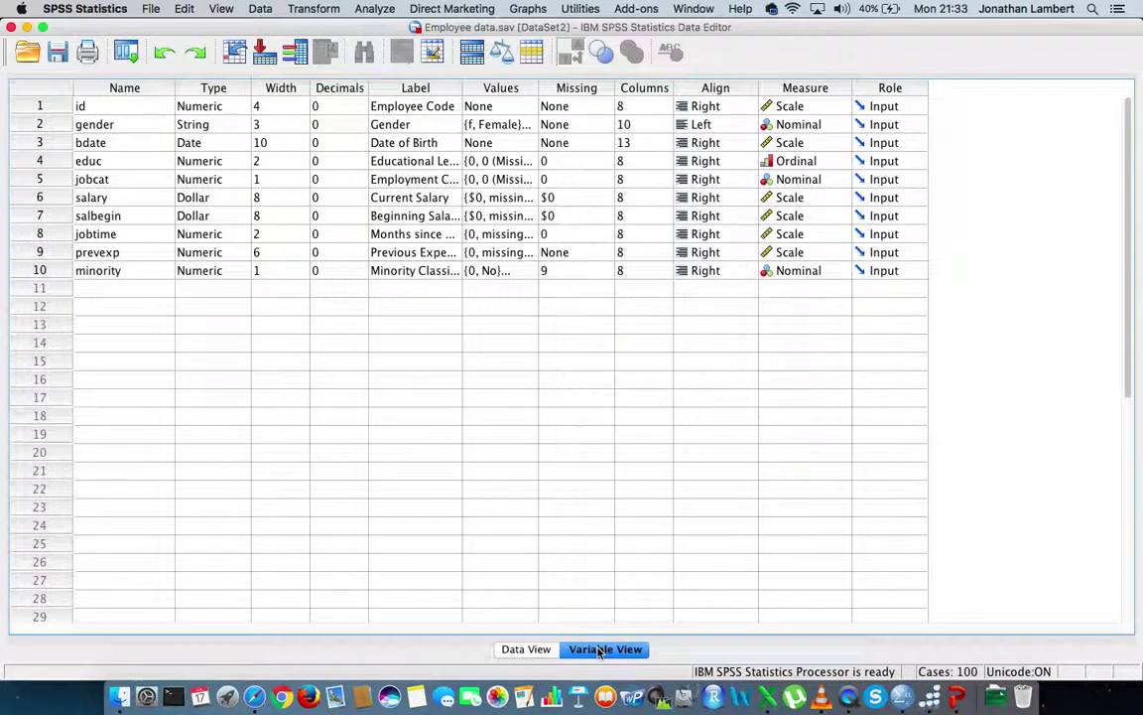
click(40, 179)
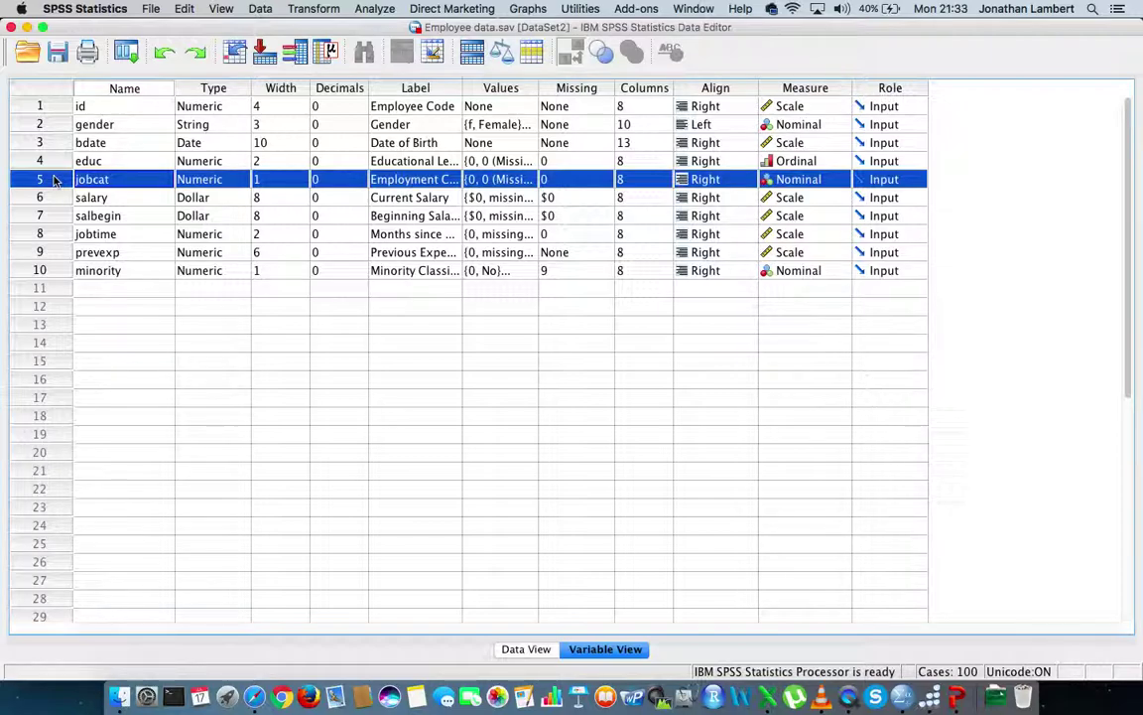
drag(55, 179, 156, 191)
click(526, 181)
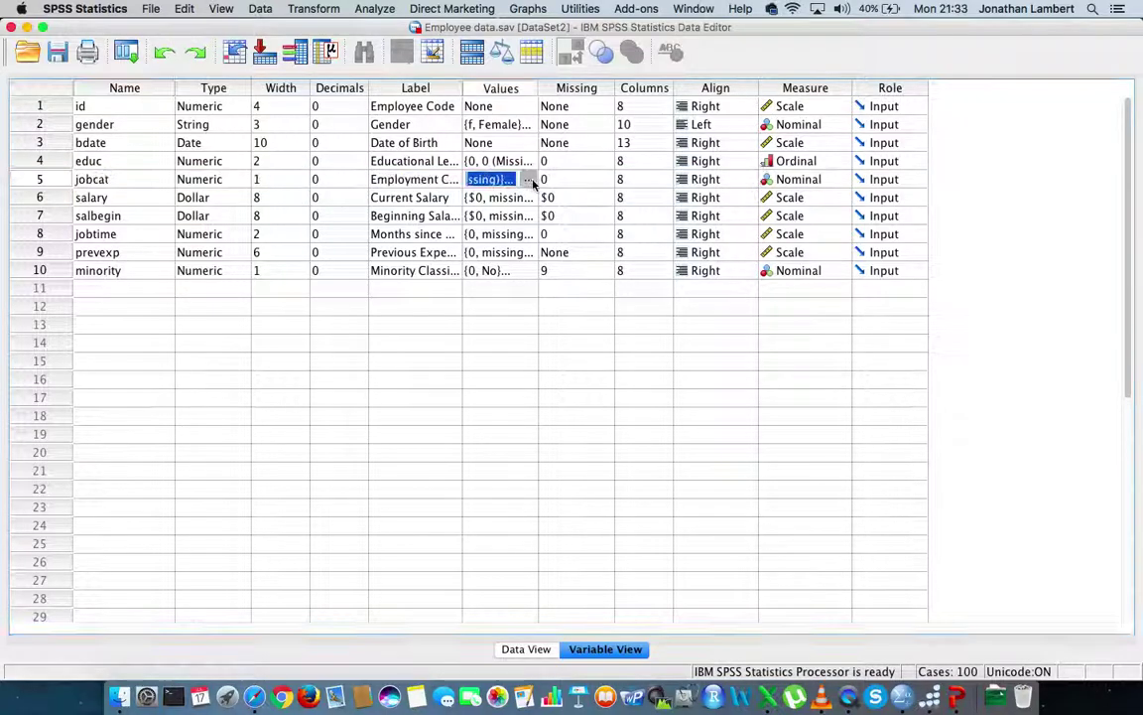
click(530, 179)
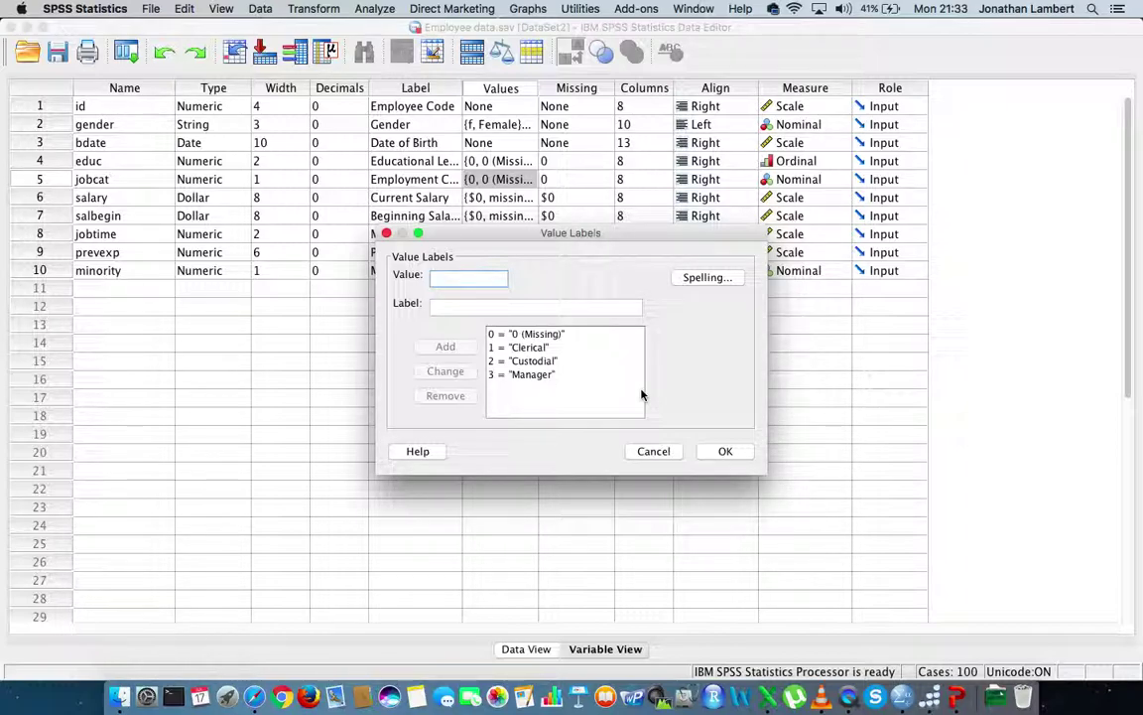
click(665, 453)
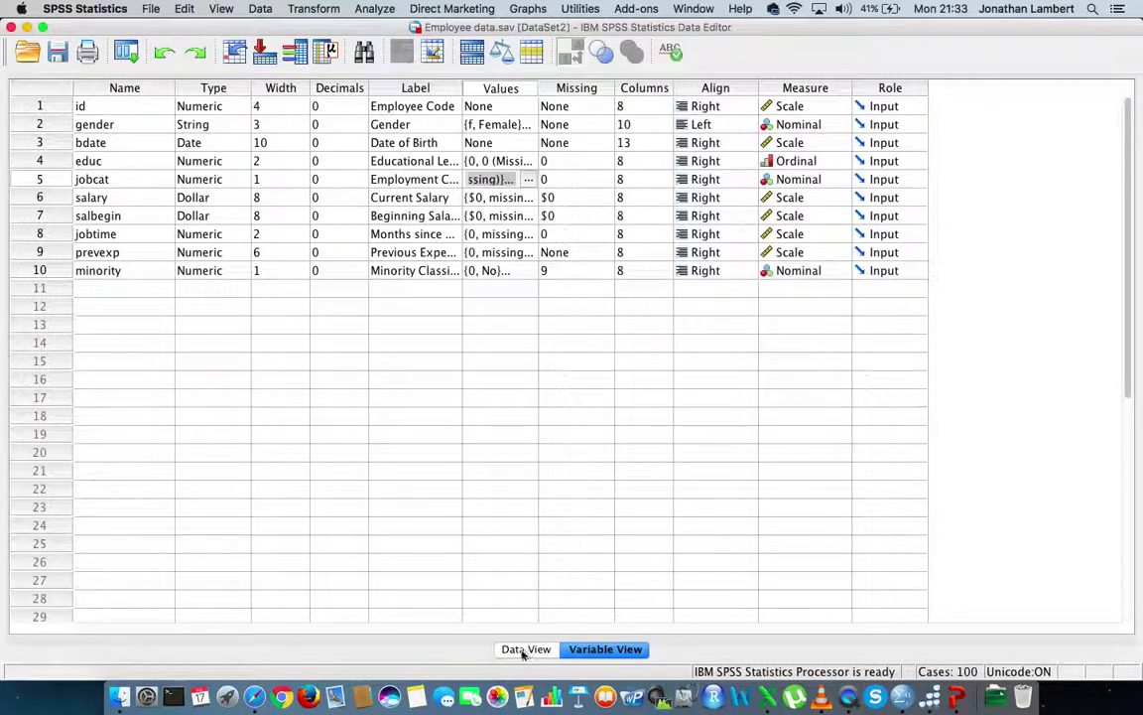
click(525, 649)
scroll(372, 341, down, 3)
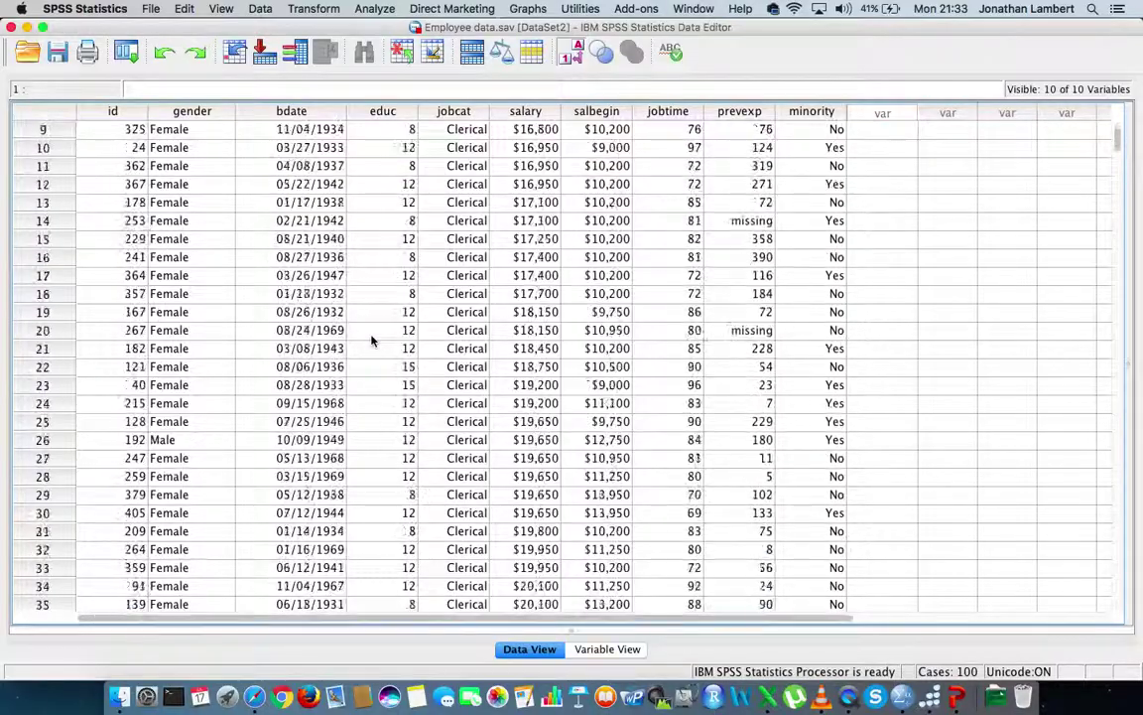
scroll(372, 341, down, 20)
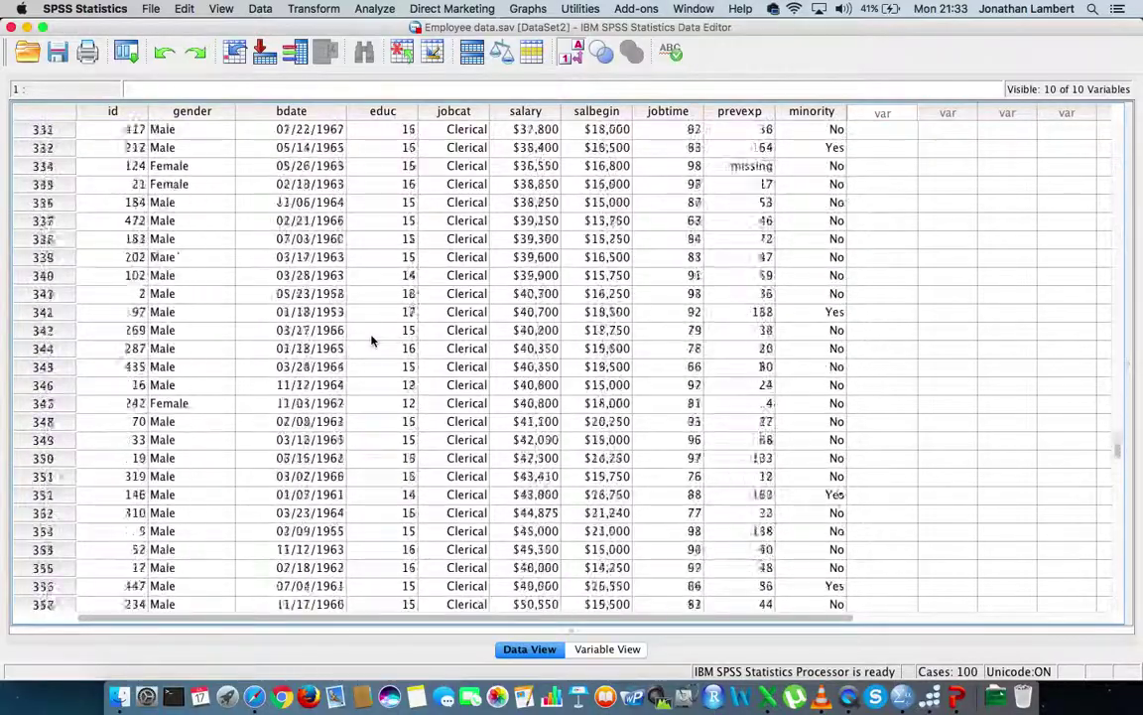
scroll(373, 340, up, 20)
scroll(372, 340, down, 20)
scroll(372, 340, up, 5)
scroll(372, 341, right, 2)
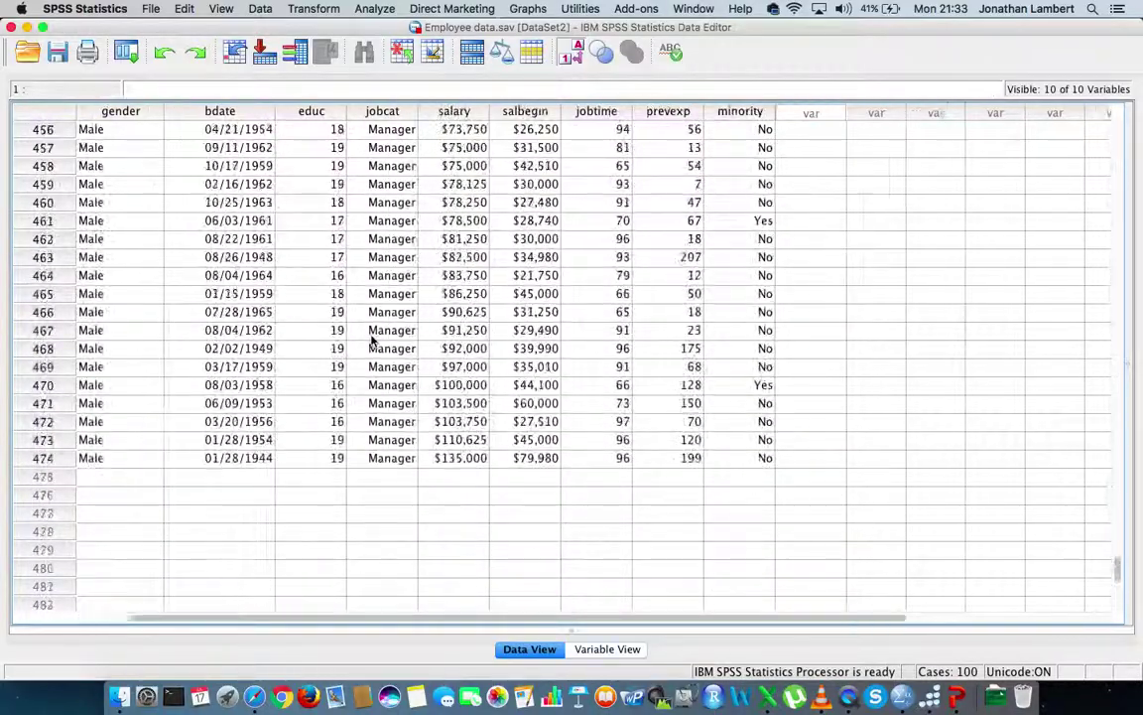
scroll(372, 340, left, 2)
click(43, 459)
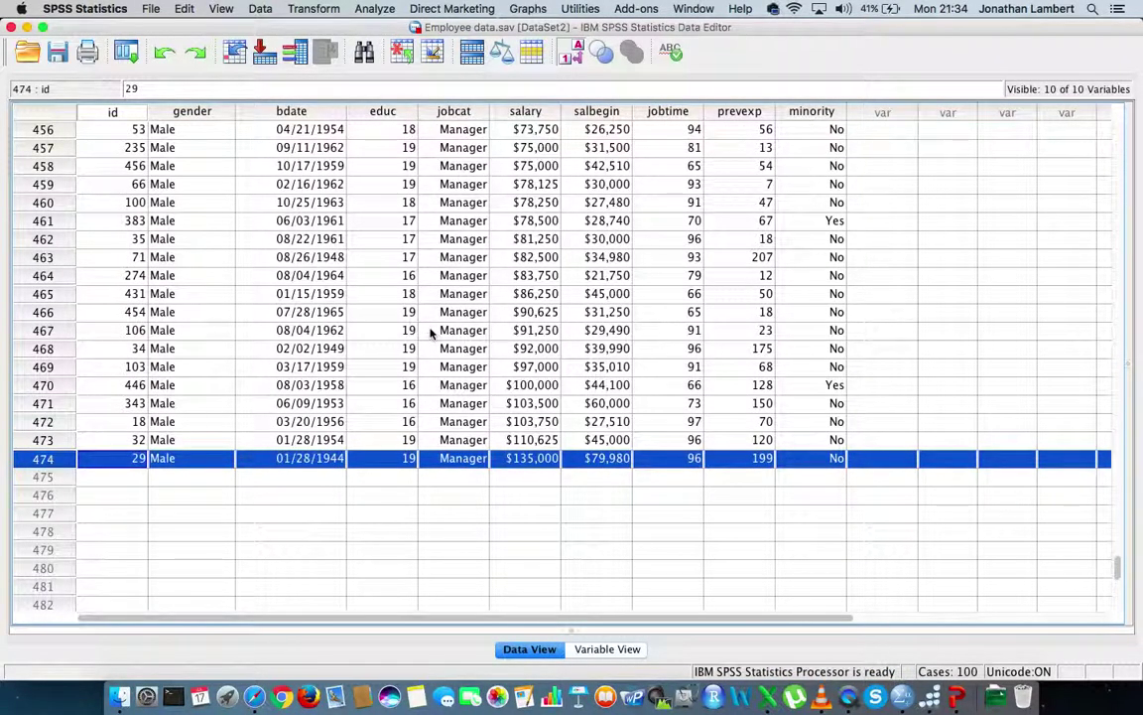
scroll(433, 334, up, 5)
click(465, 295)
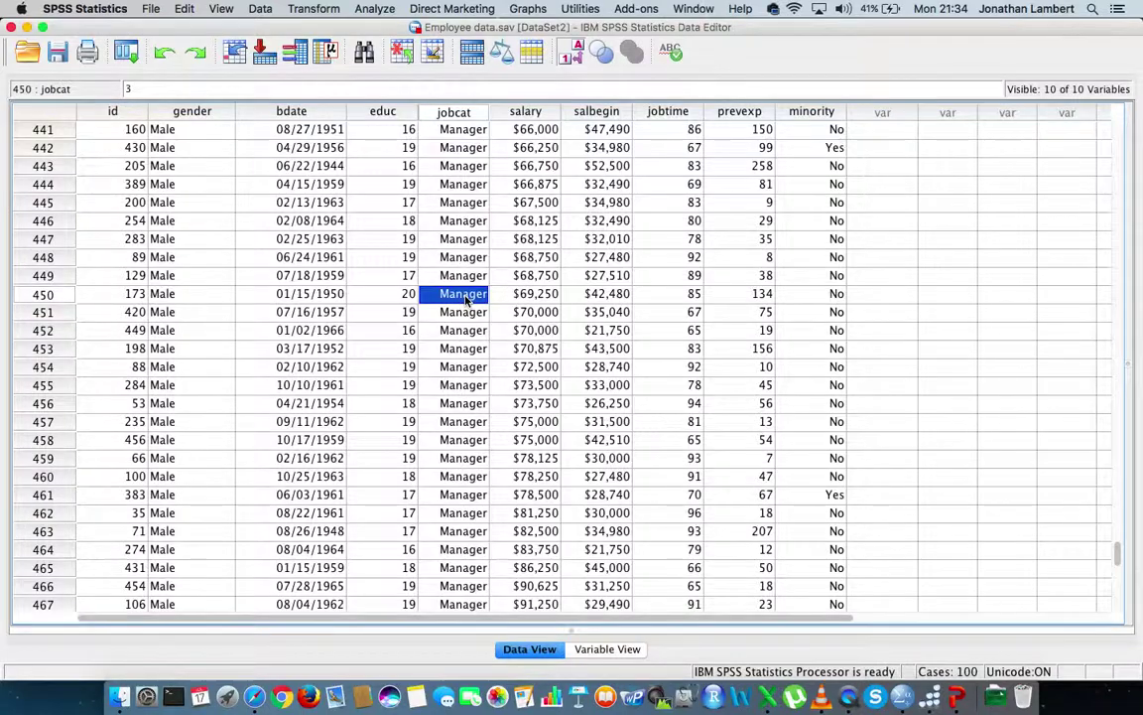
scroll(465, 296, up, 6)
scroll(465, 296, right, 1)
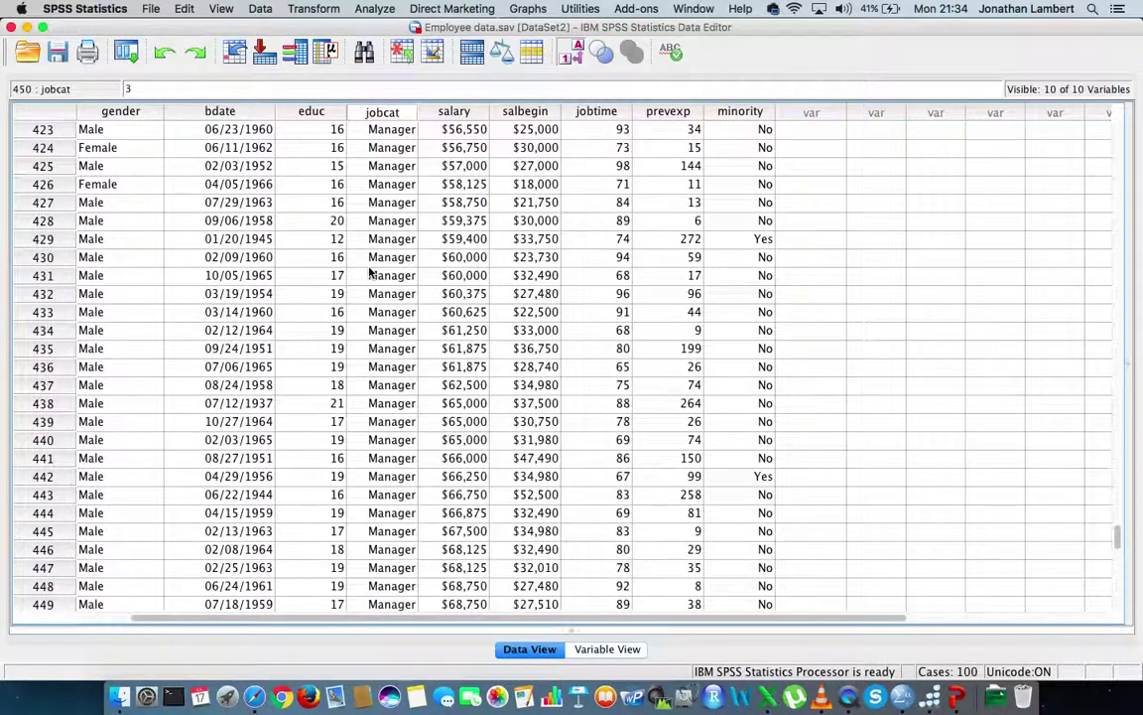
scroll(369, 273, up, 18)
scroll(369, 273, left, 1)
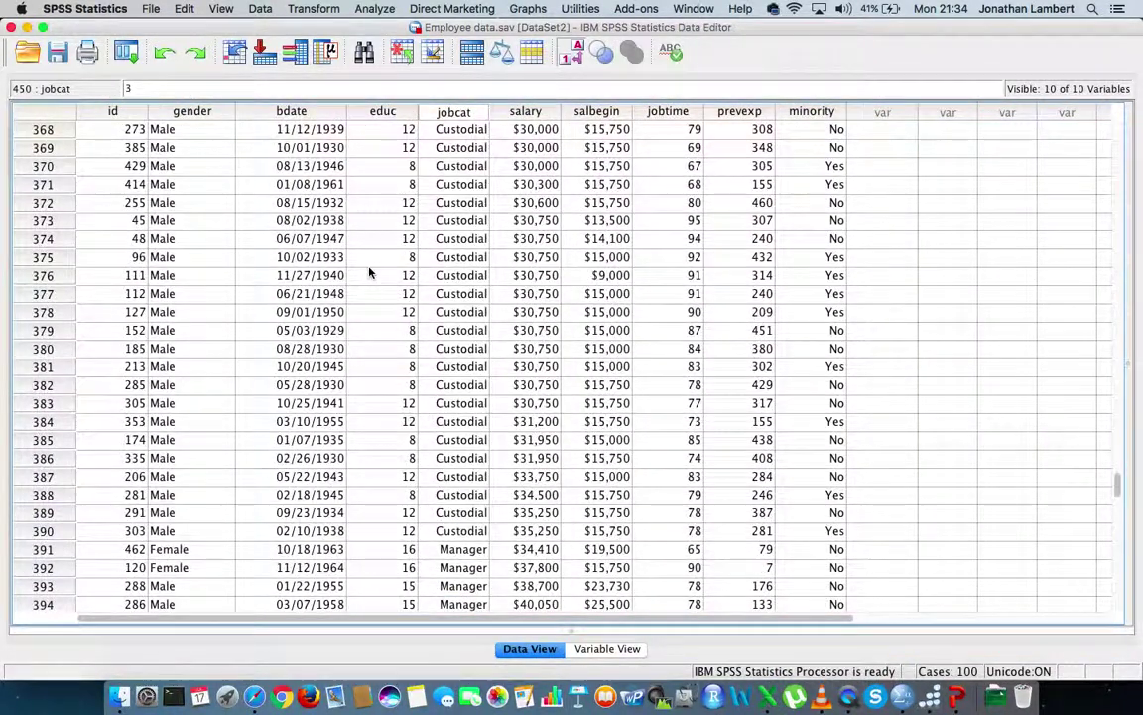
scroll(369, 273, down, 2)
scroll(369, 273, up, 15)
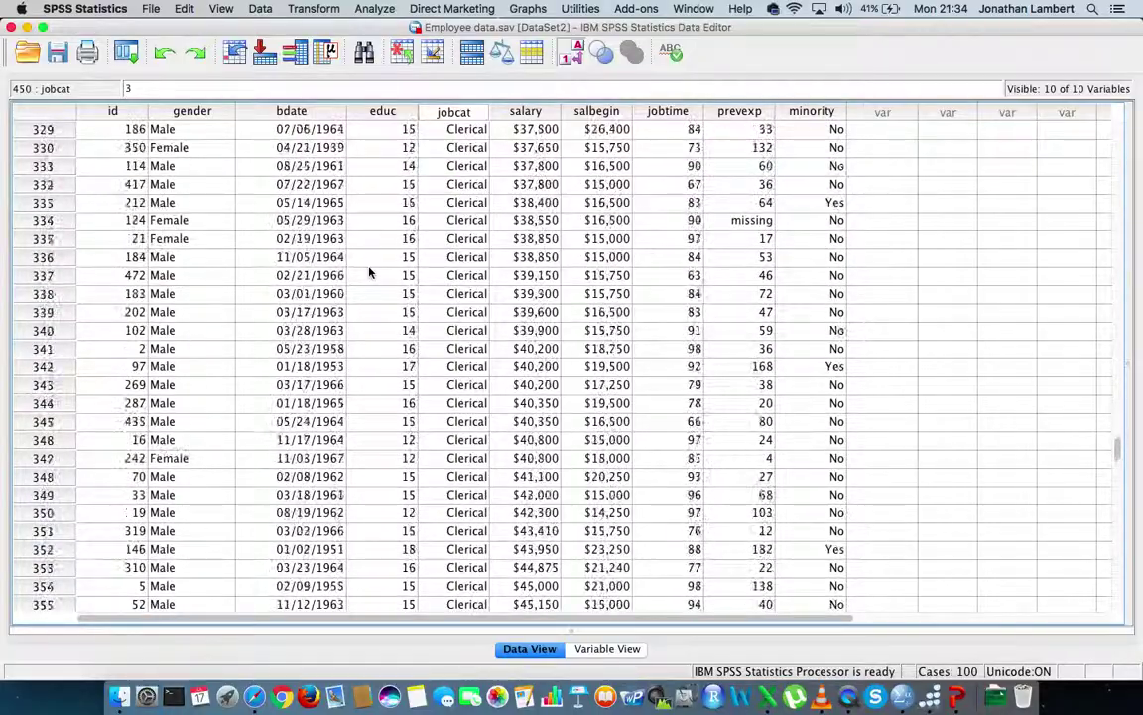
scroll(369, 273, up, 20)
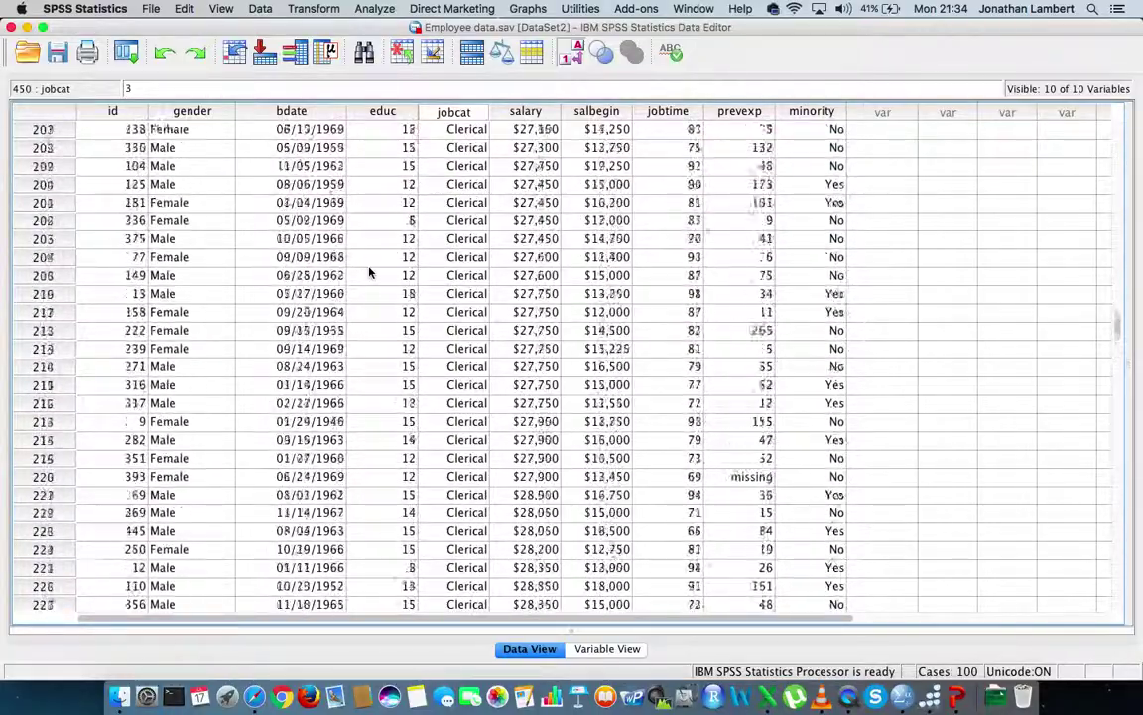
scroll(369, 273, up, 20)
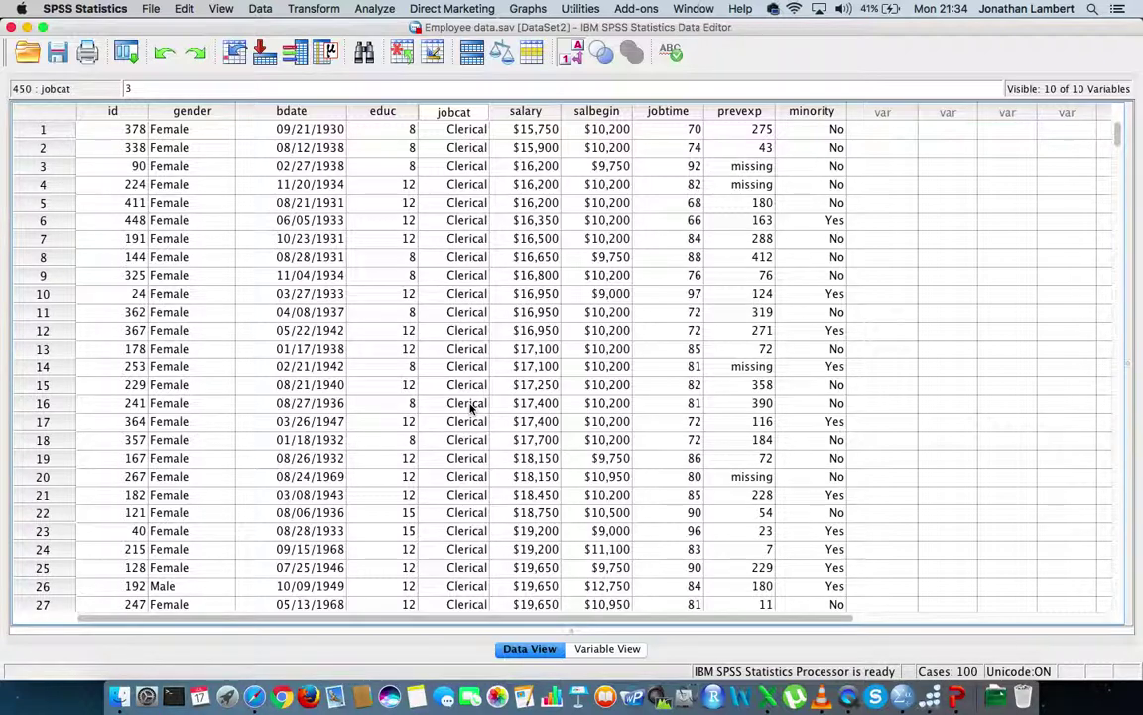
- In Data > Select Cases, choose 'If condition is satisfied' and open the If builder
click(260, 9)
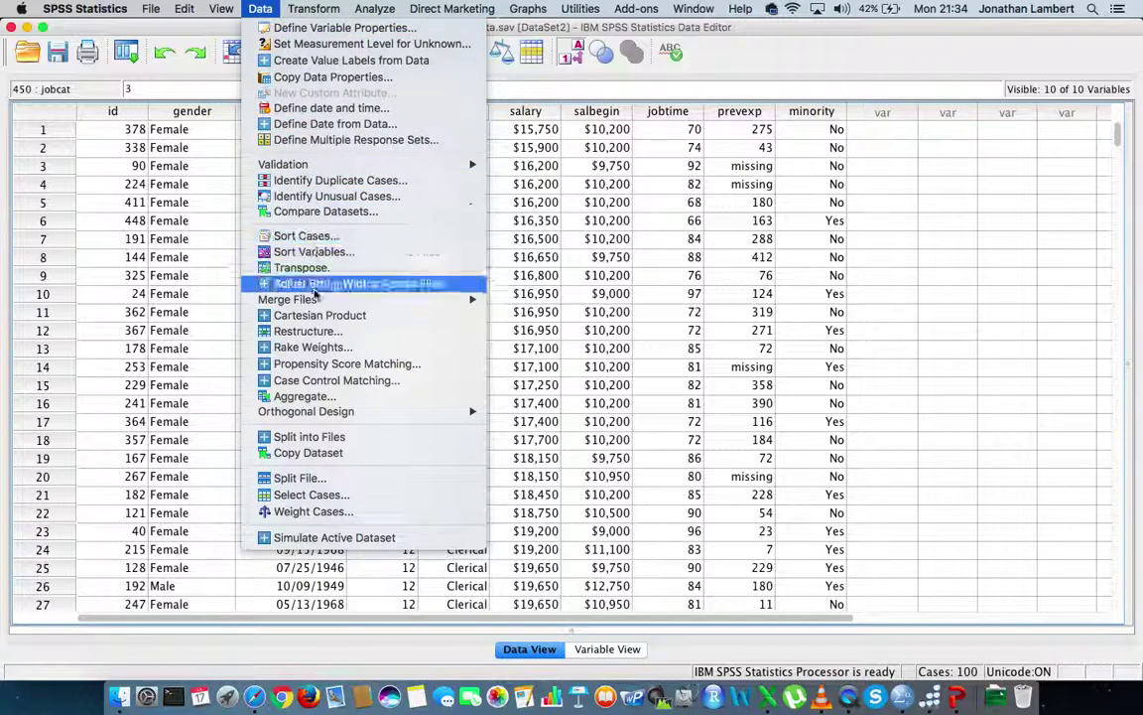
click(328, 498)
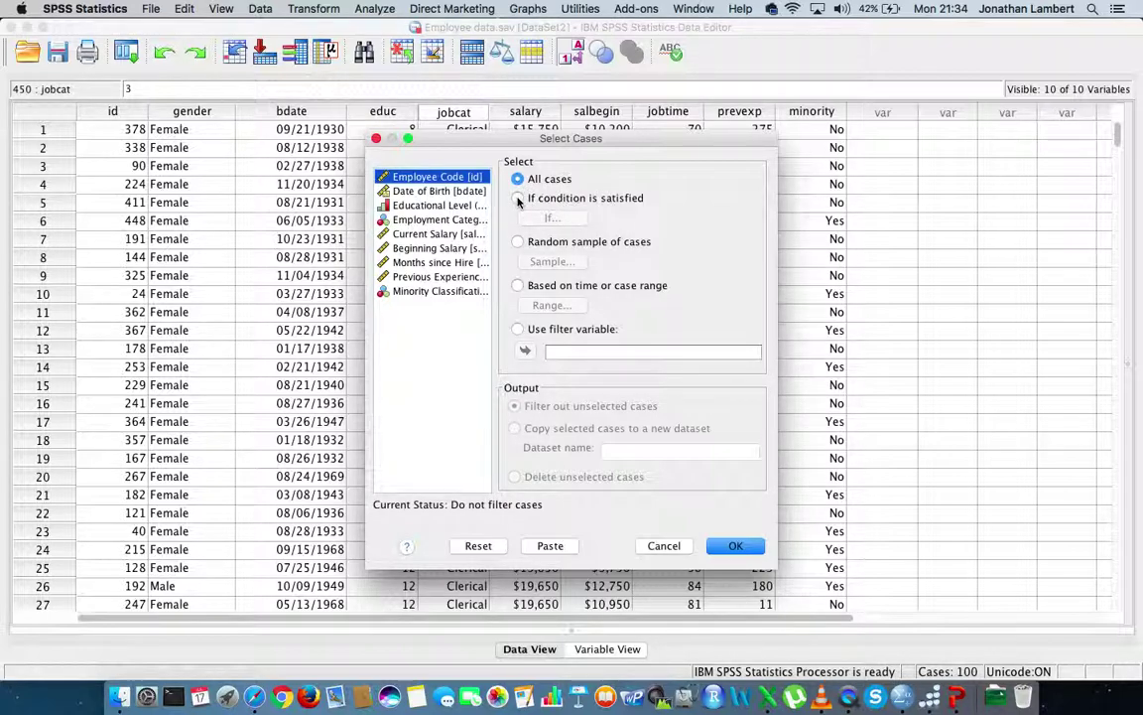
click(518, 198)
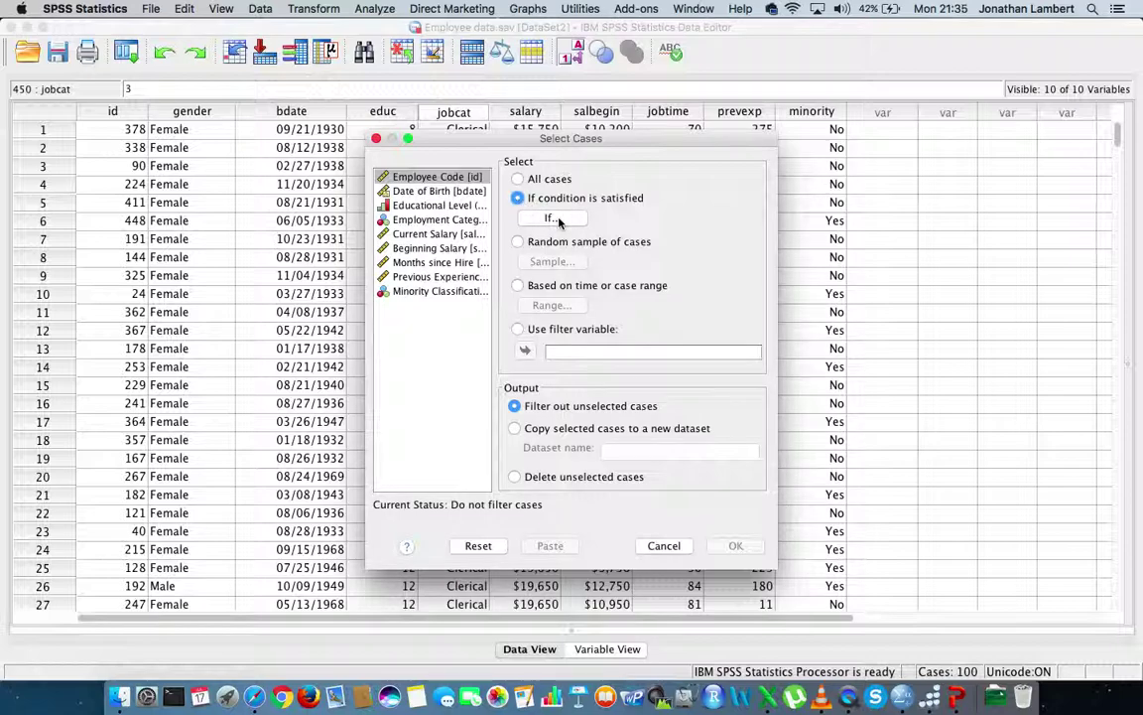
click(556, 220)
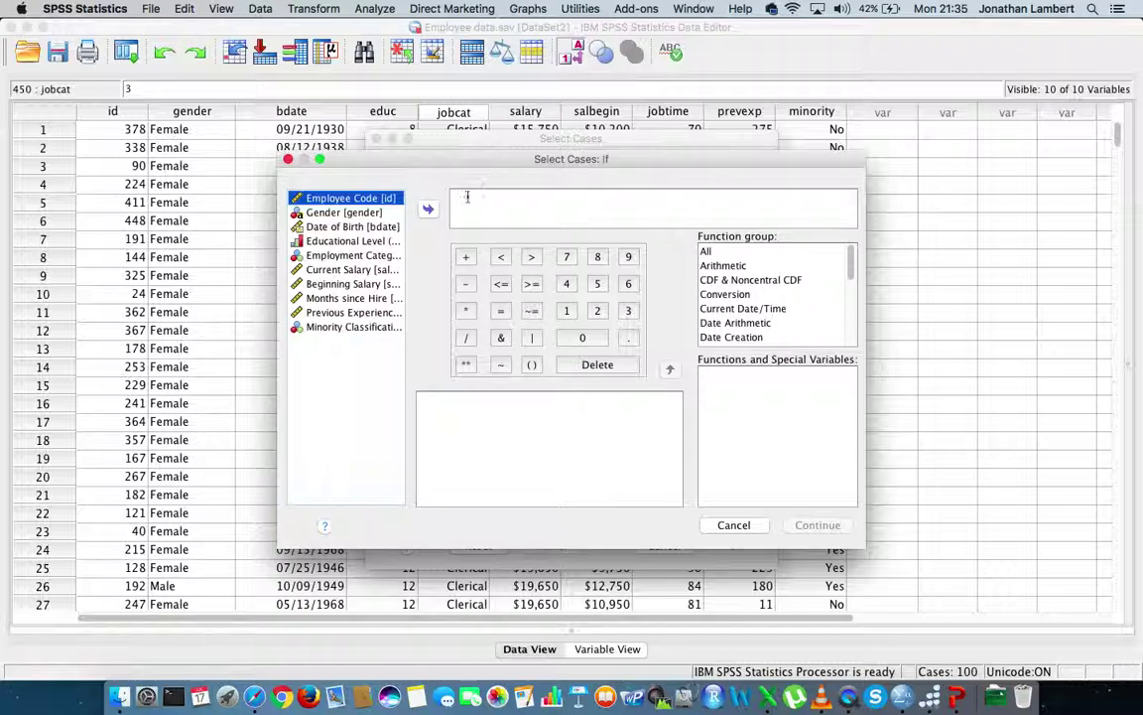
- Build the condition jobcat = 3 from Employment Category and confirm it
click(349, 257)
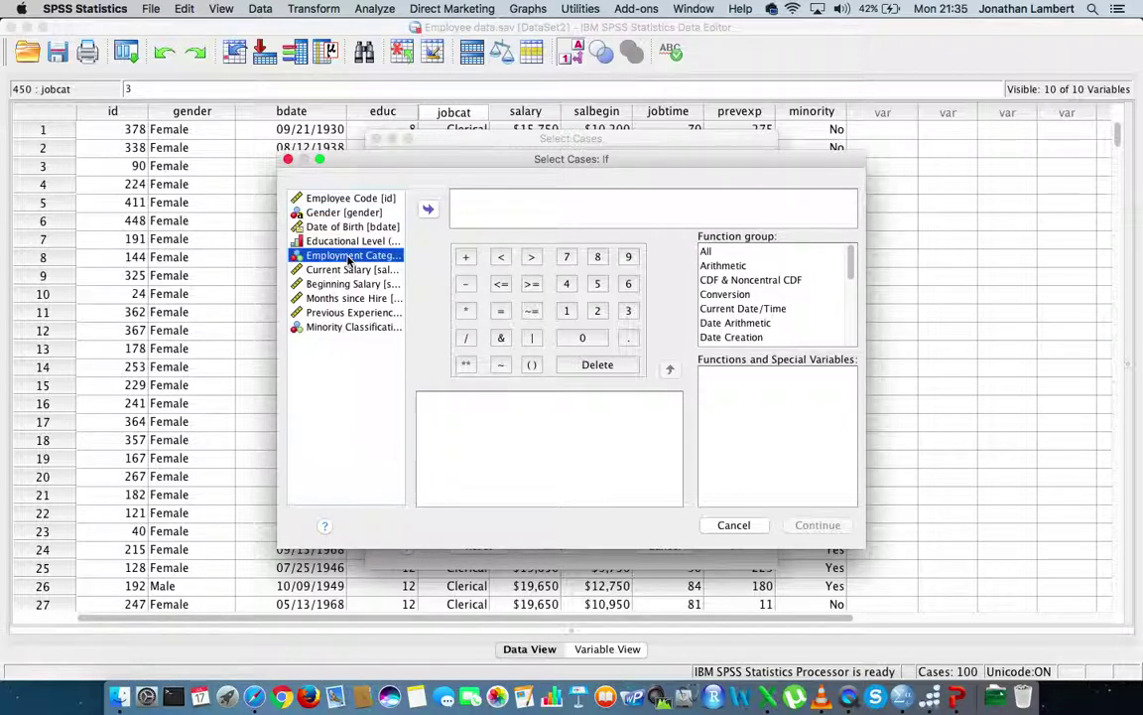
click(428, 211)
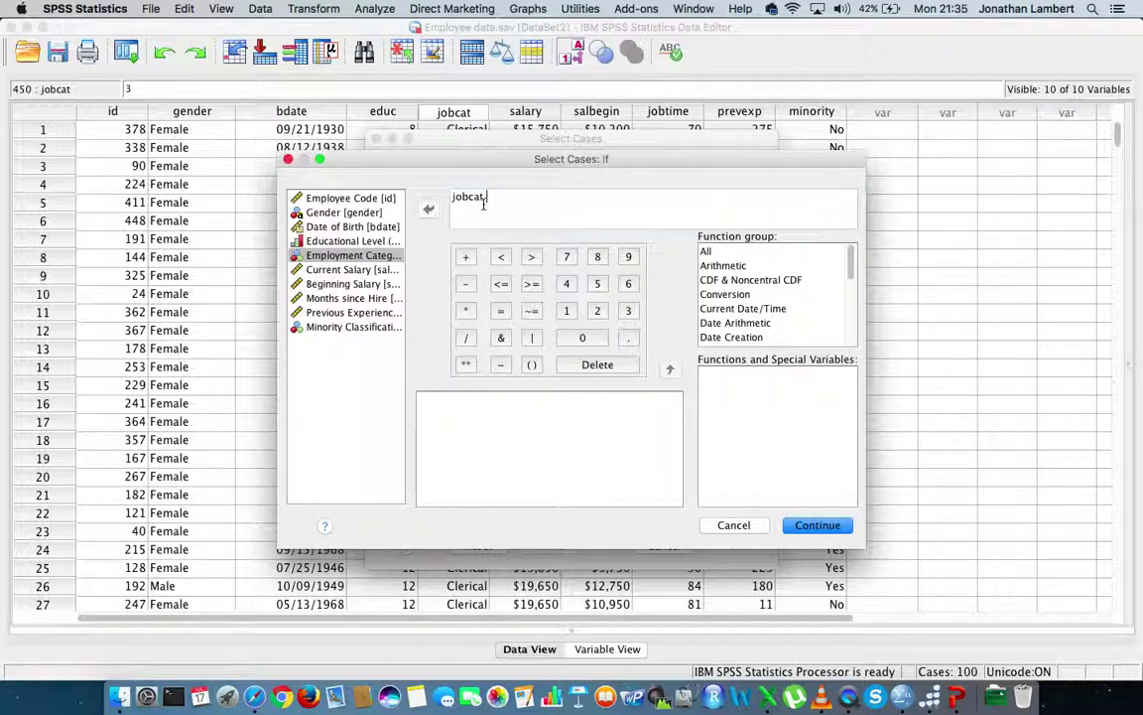
text(= 3)
click(532, 311)
key(Delete)
text(3)
click(816, 525)
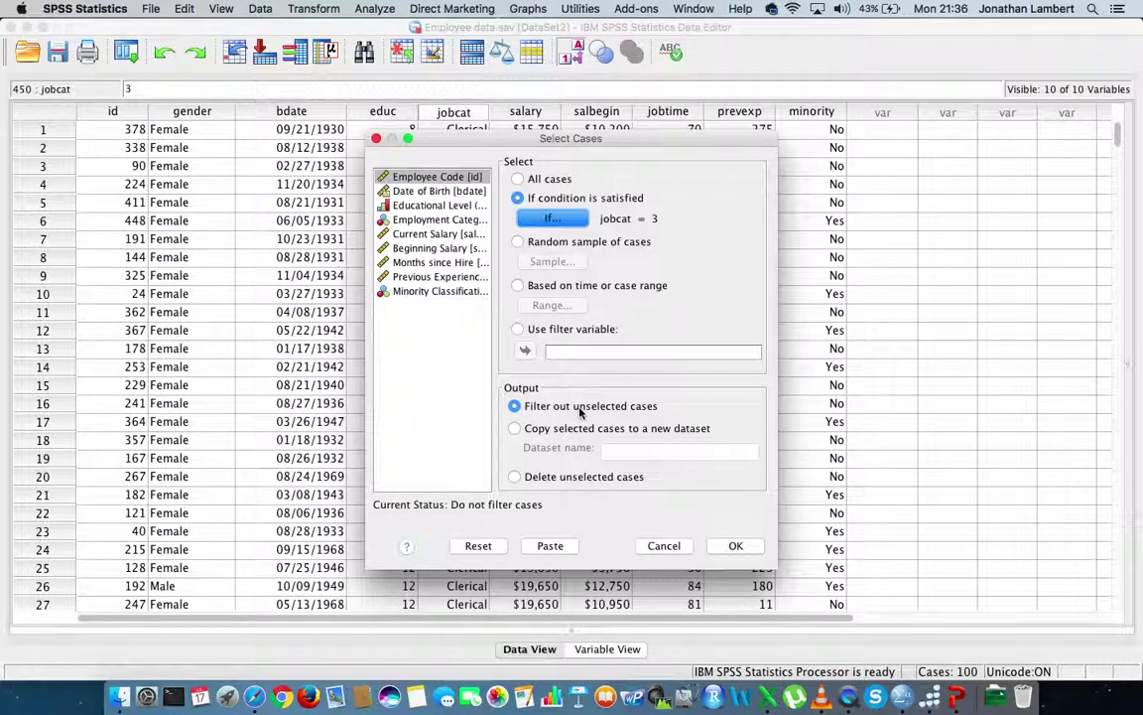
- Choose copying selected cases to a new dataset named 'ManagerData'
click(515, 429)
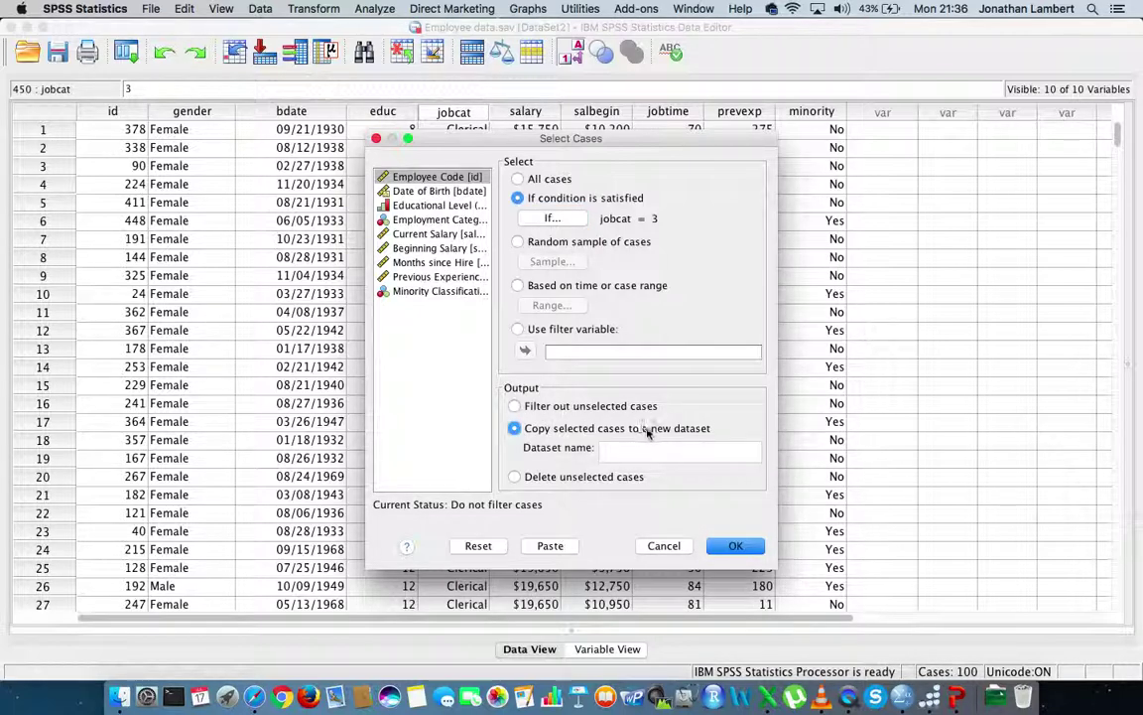
click(615, 449)
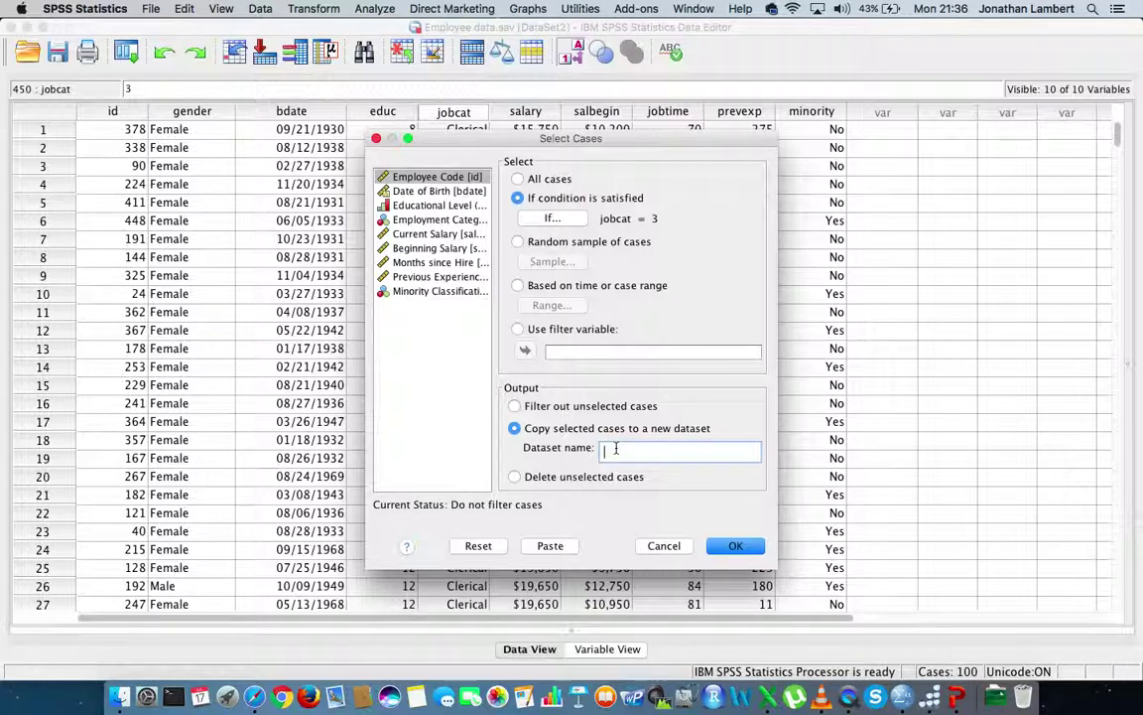
text(EmployeeManagerData)
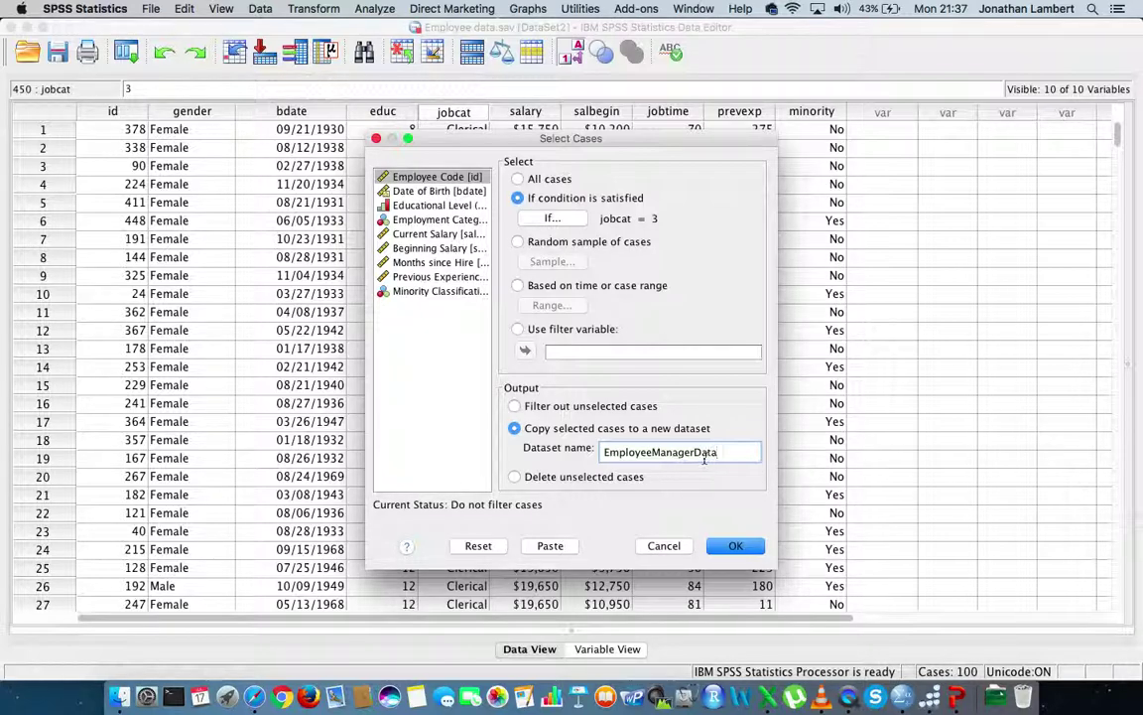
- Switch to filtering out unselected cases instead and apply the jobcat = 3 selection
click(515, 477)
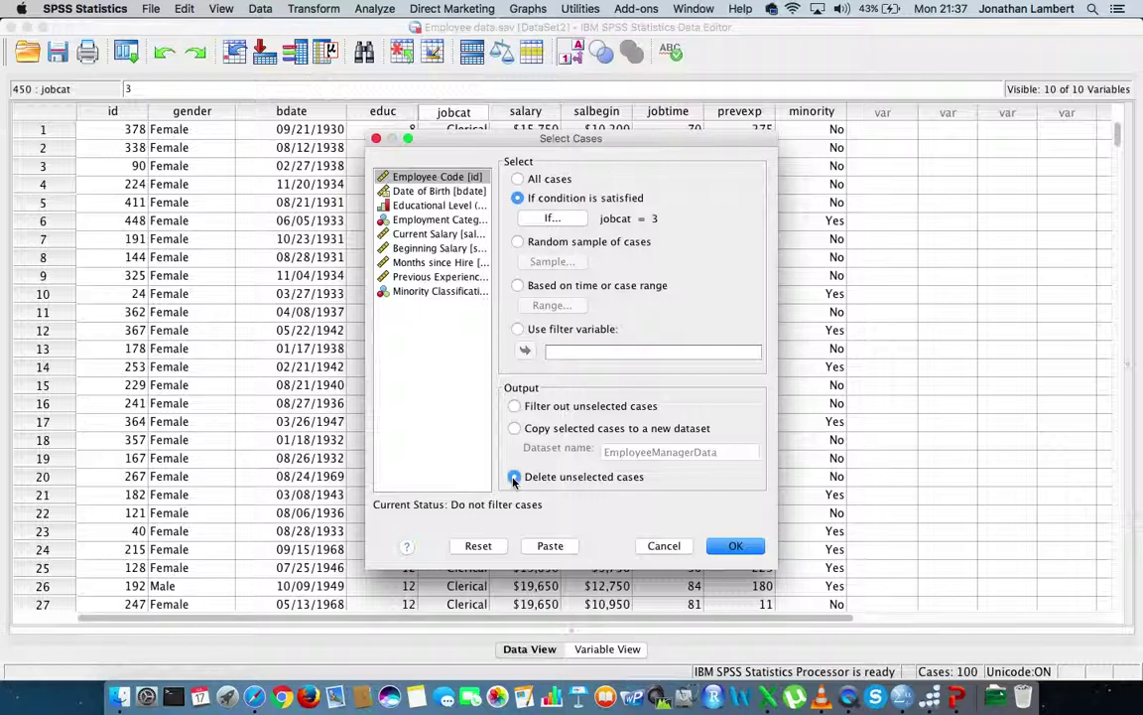
click(514, 407)
click(743, 549)
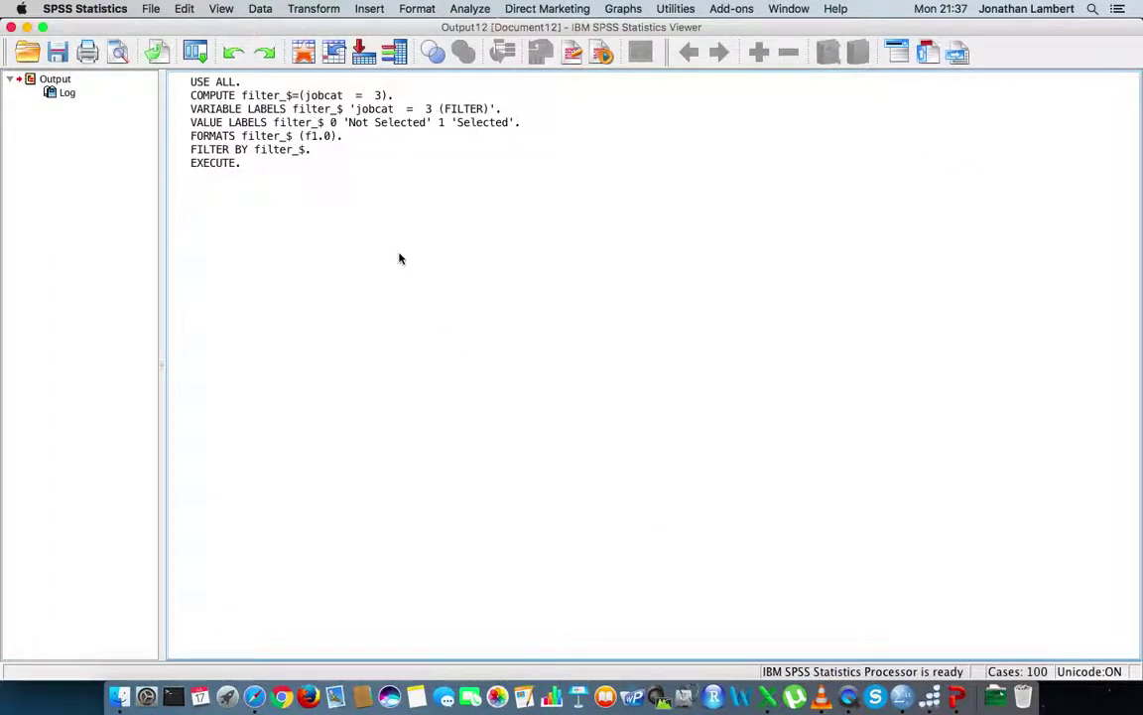
- Leave the FILTER syntax log and bring the Employee data.sav Data Editor forward
click(234, 139)
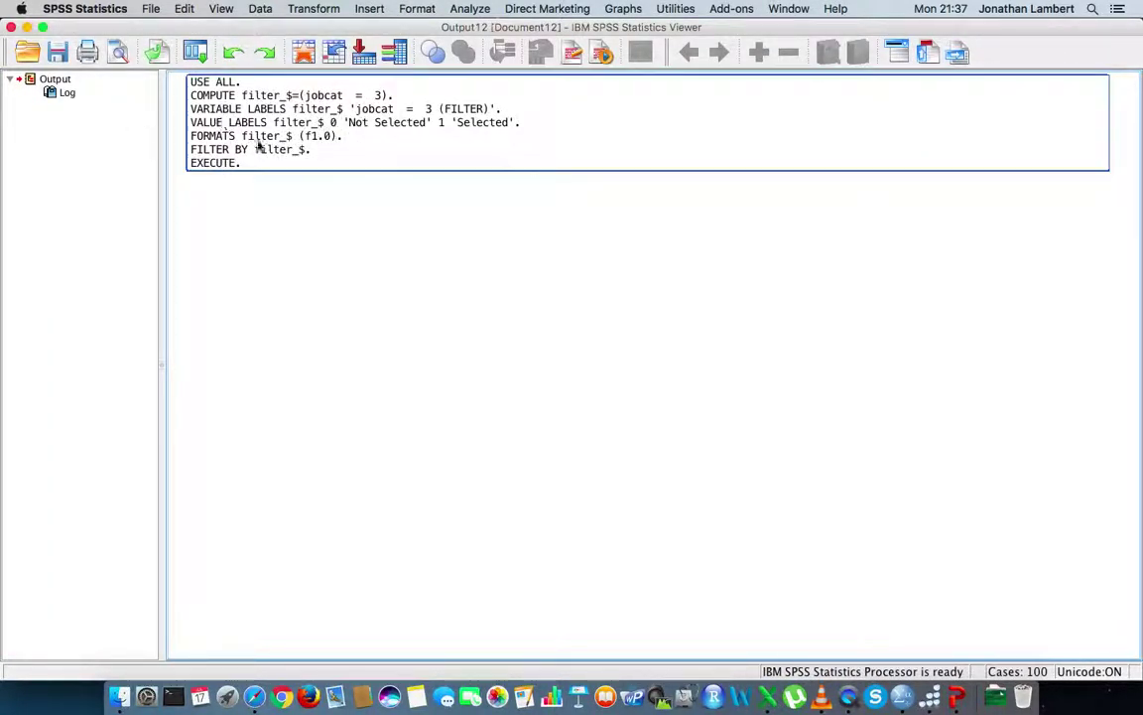
click(314, 182)
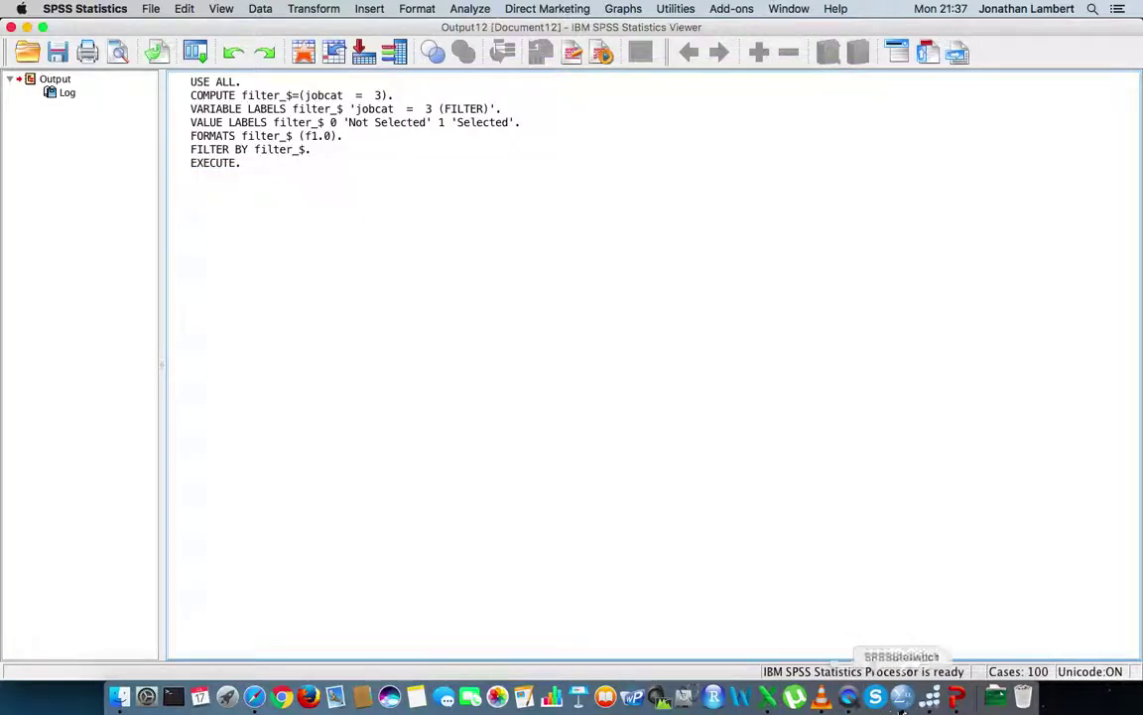
right_click(901, 707)
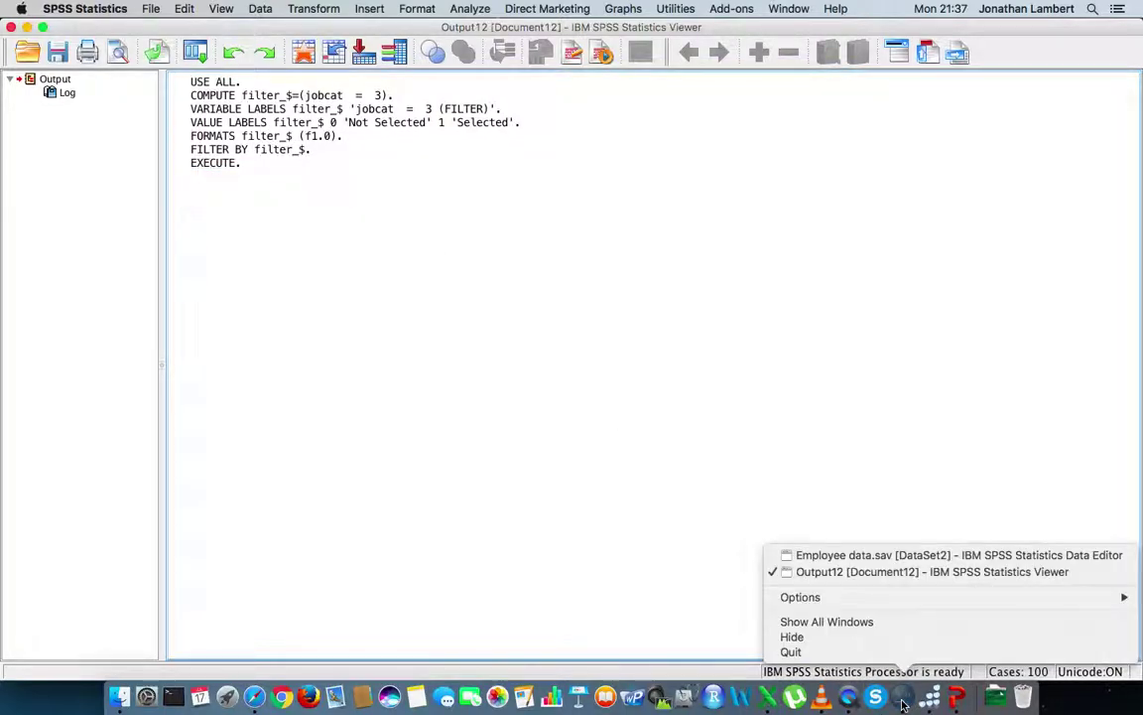
click(856, 556)
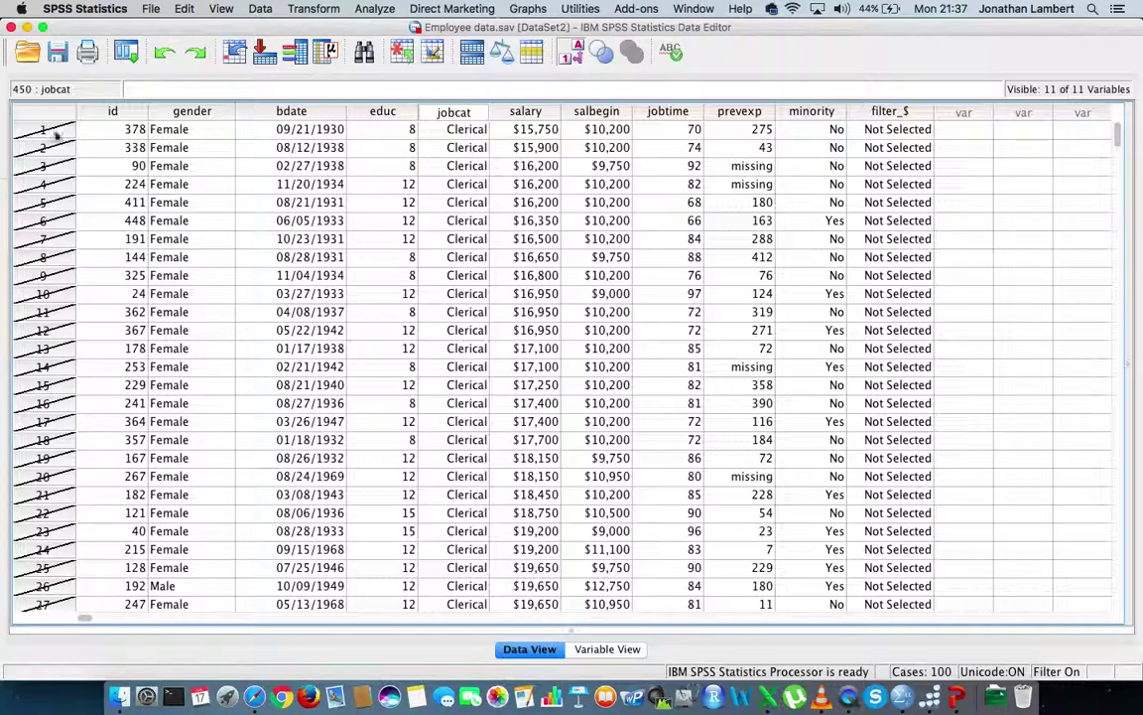
scroll(464, 198, down, 10)
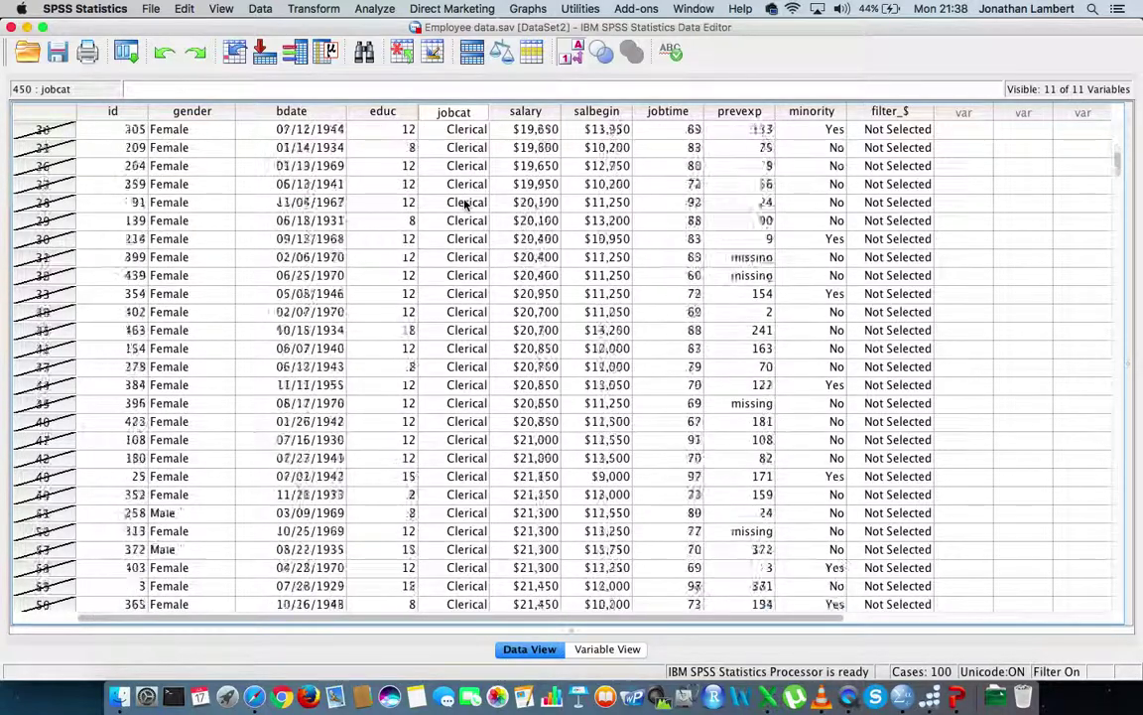
scroll(464, 204, down, 15)
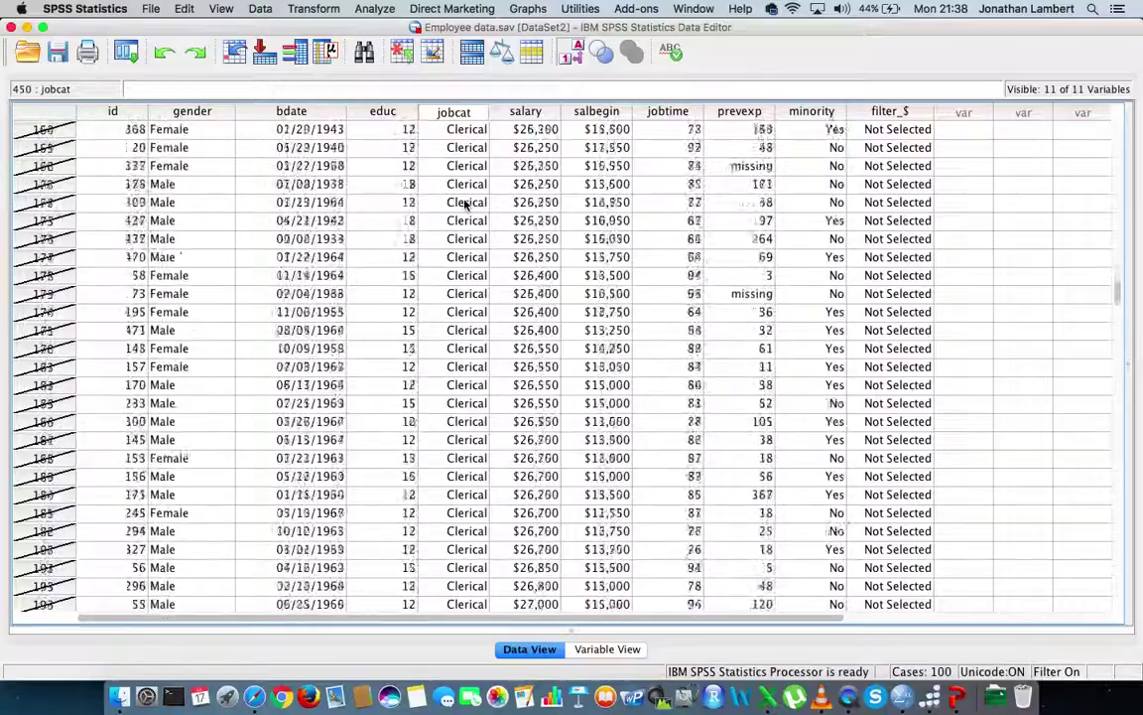
scroll(464, 204, down, 10)
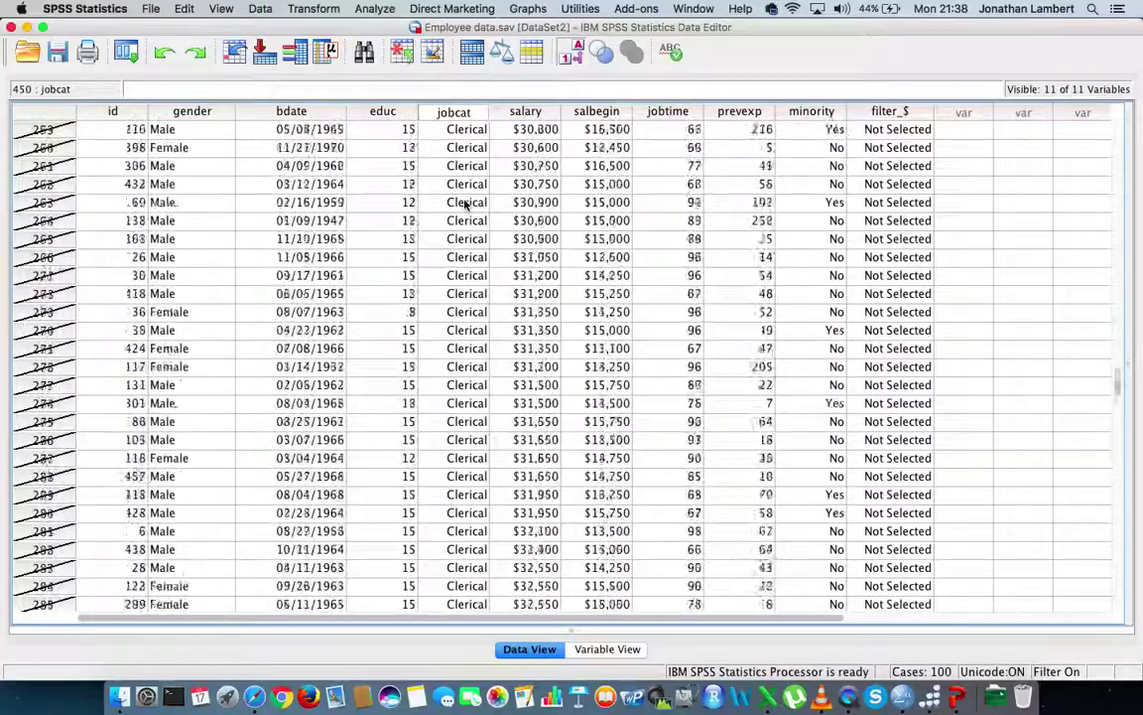
scroll(464, 203, down, 15)
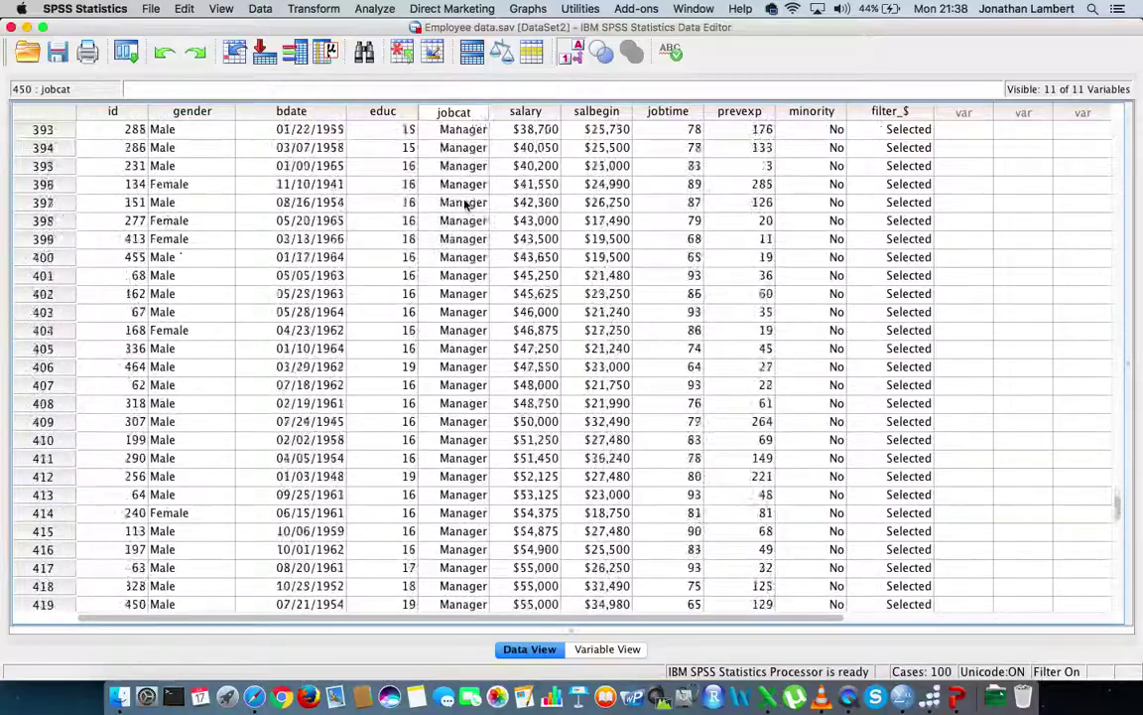
scroll(464, 204, up, 3)
scroll(465, 203, down, 2)
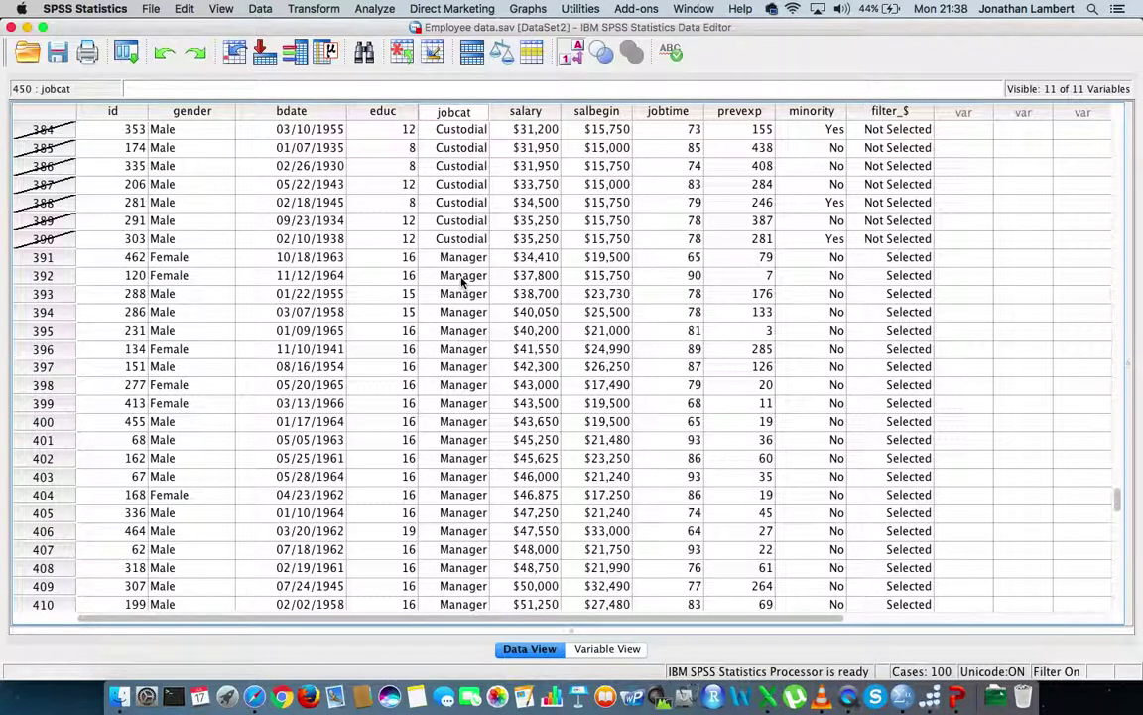
scroll(461, 282, down, 2)
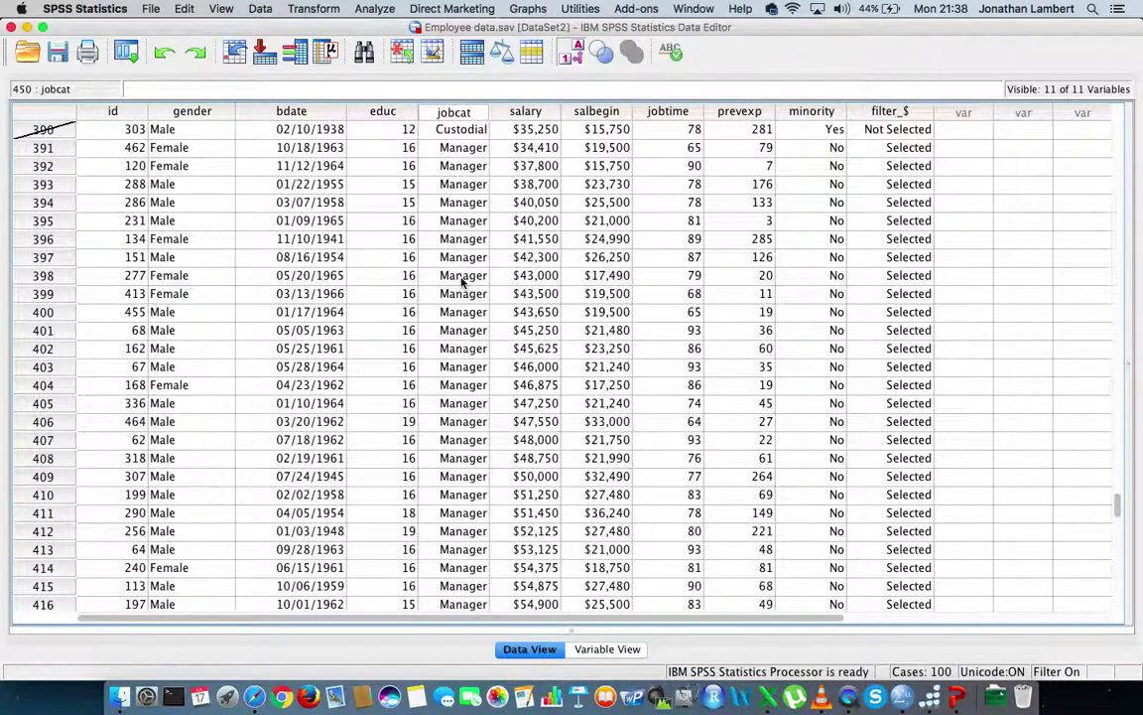
scroll(461, 283, up, 20)
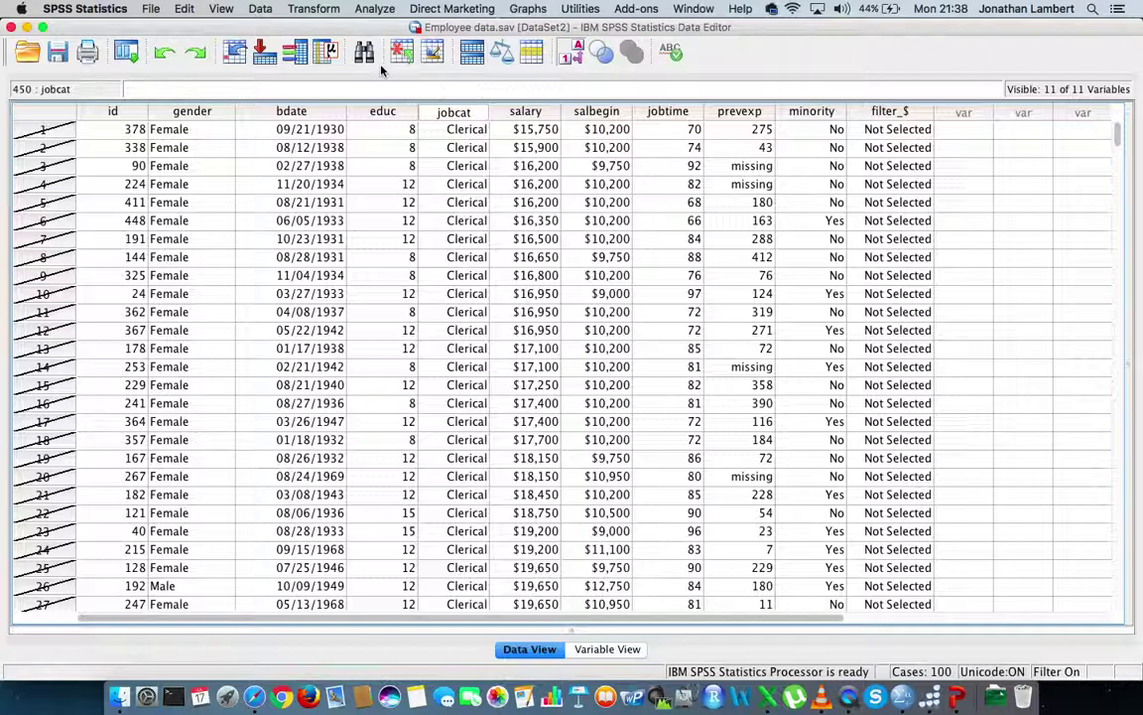
- Set up Descriptives on Current Salary, keeping the default mean, std. deviation, minimum, maximum
click(375, 9)
mouse_move(369, 43)
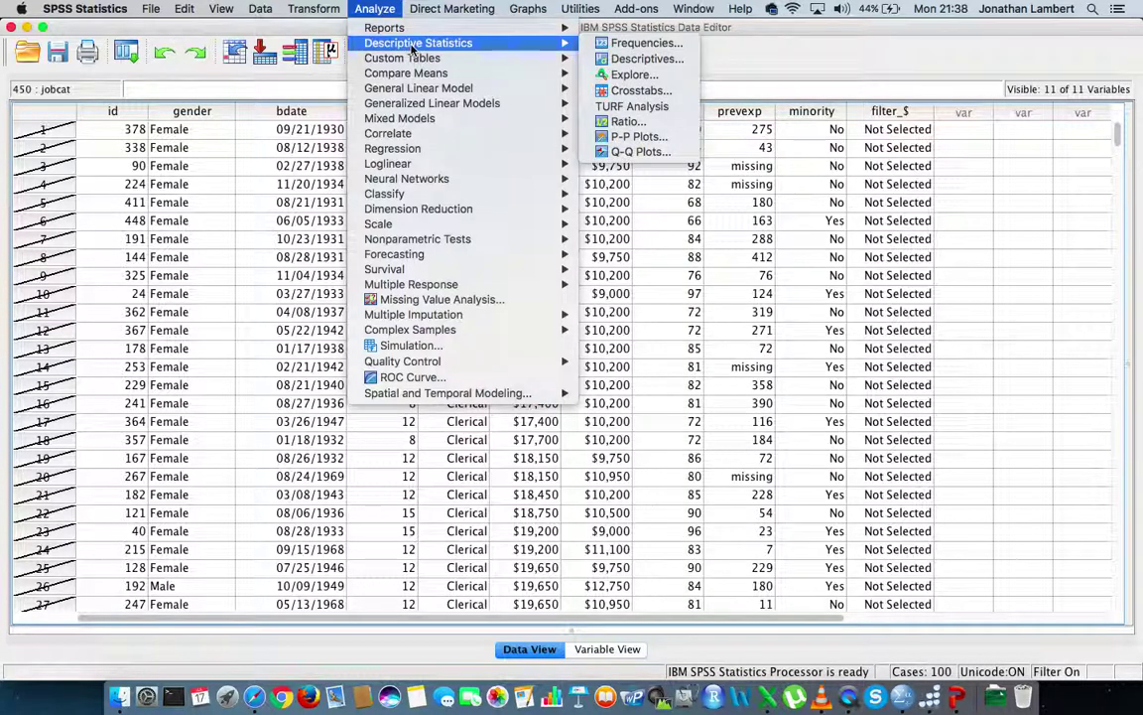
click(655, 59)
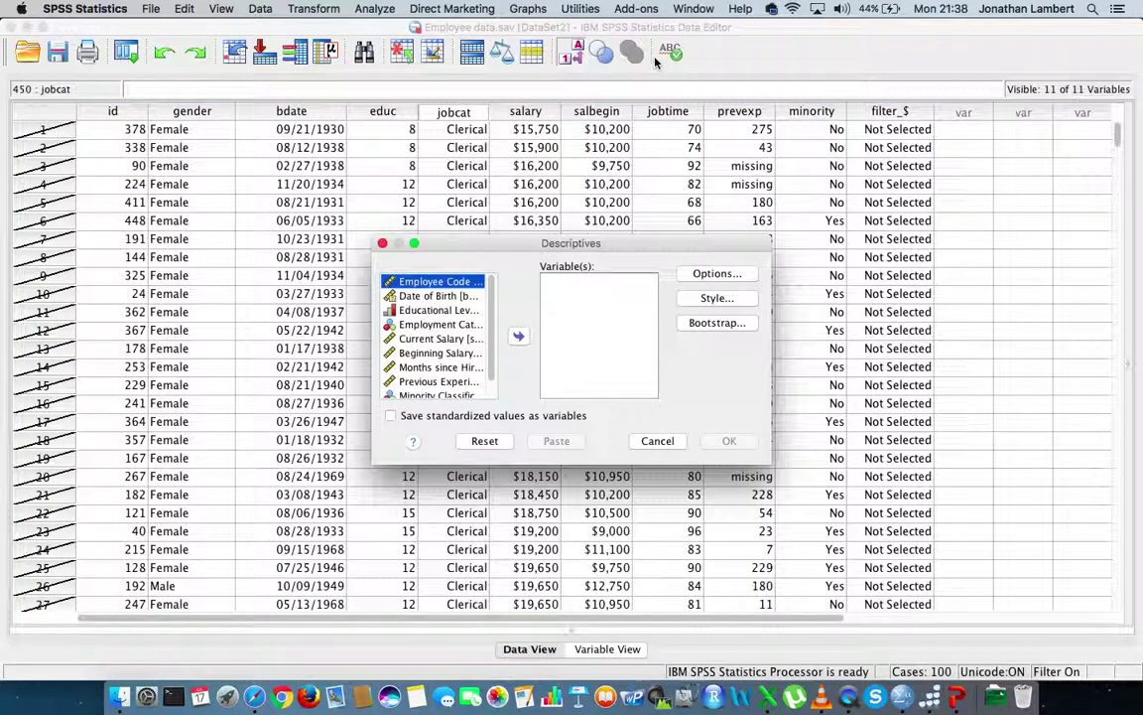
click(437, 338)
click(517, 339)
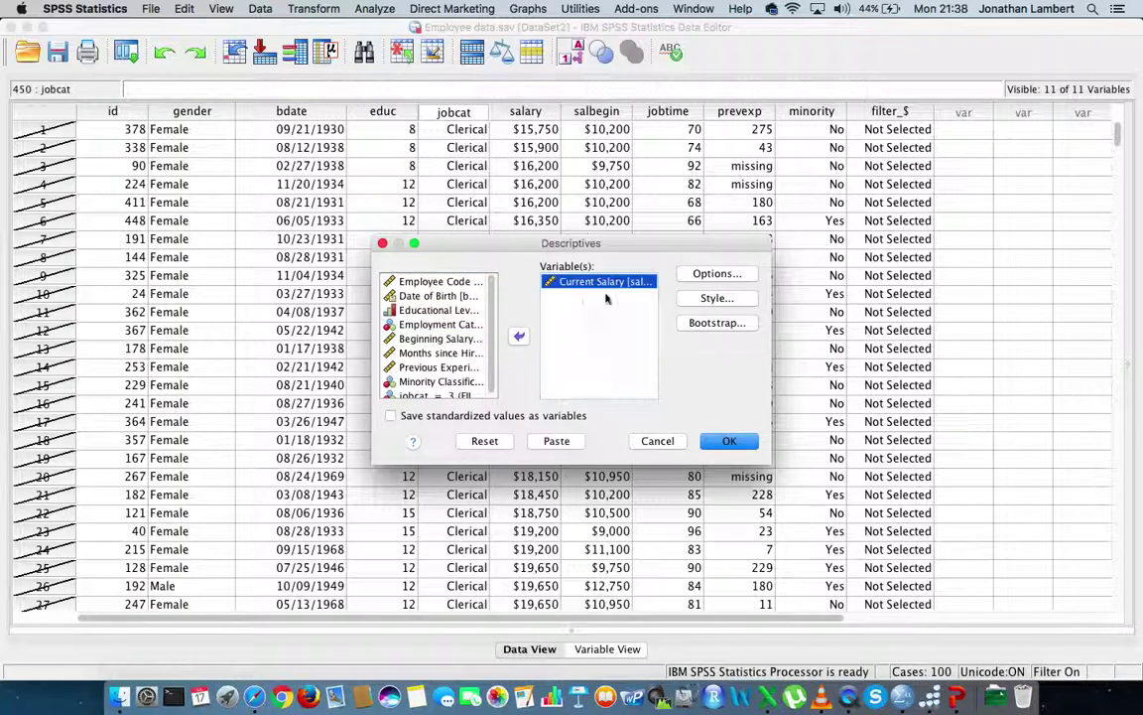
click(716, 273)
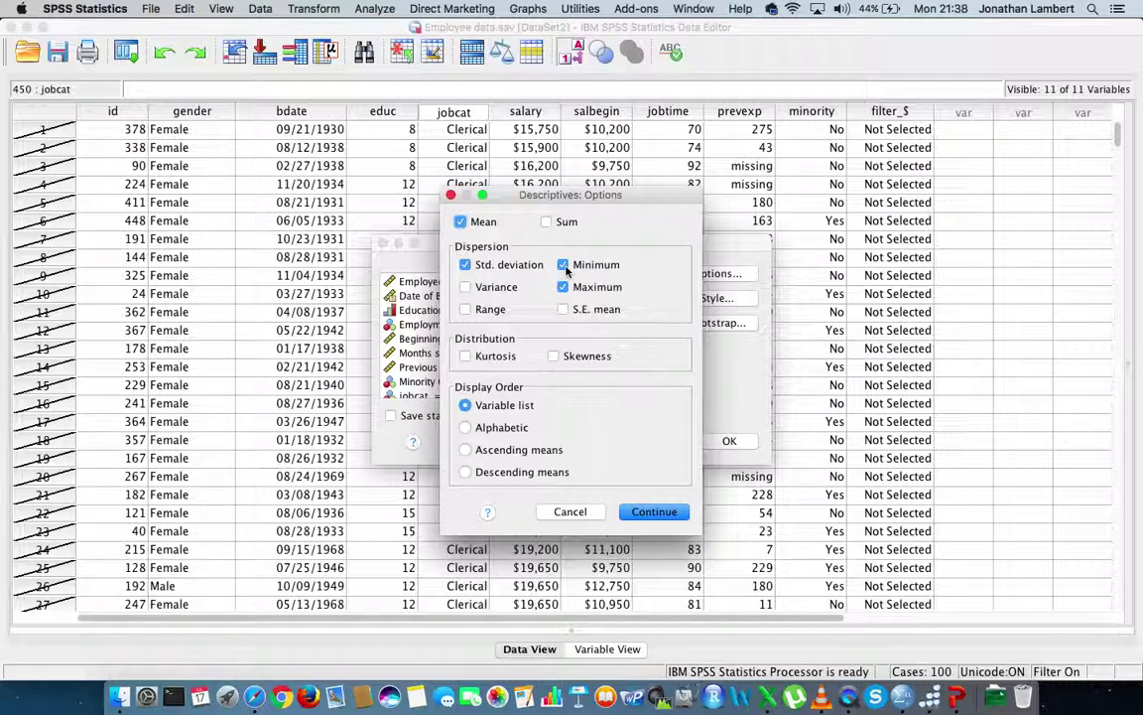
click(652, 513)
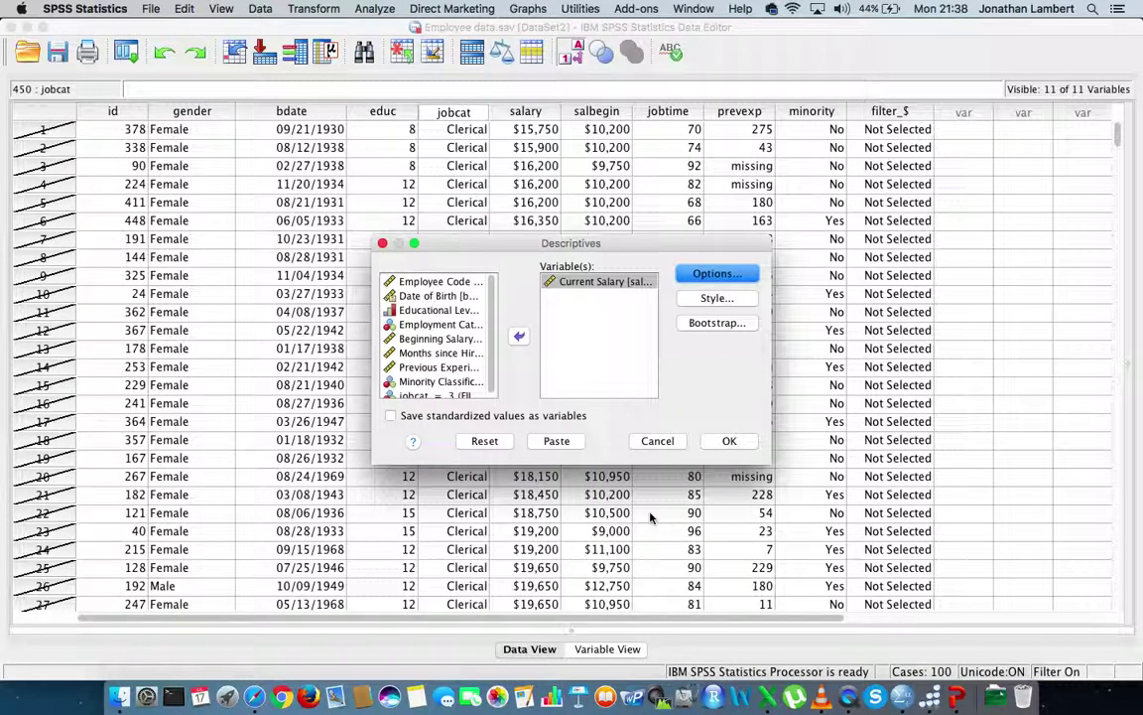
- Run the Current Salary Descriptives (mean $63,977.80) and minimize the output viewer
click(727, 441)
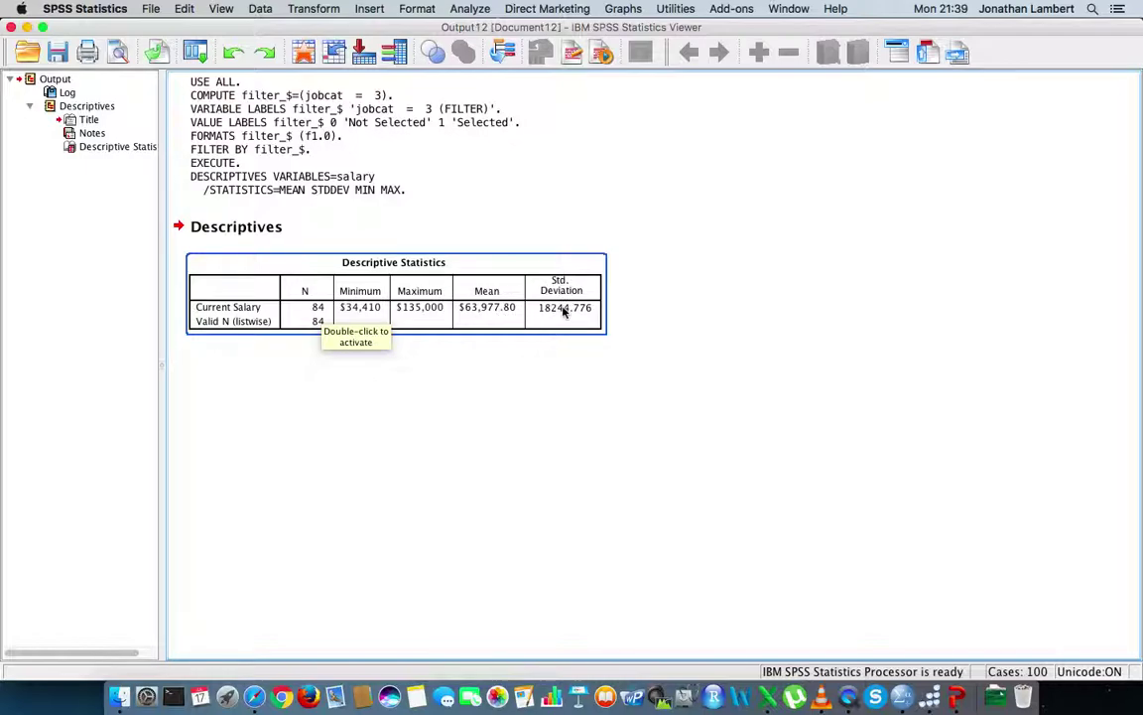
click(26, 28)
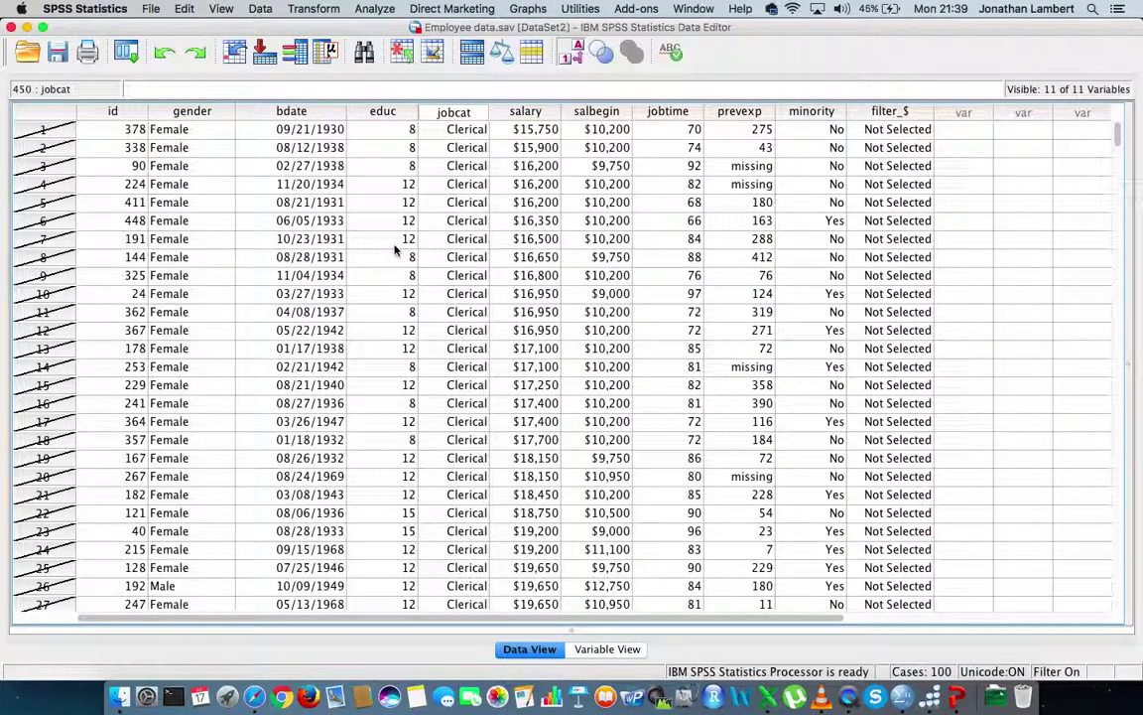